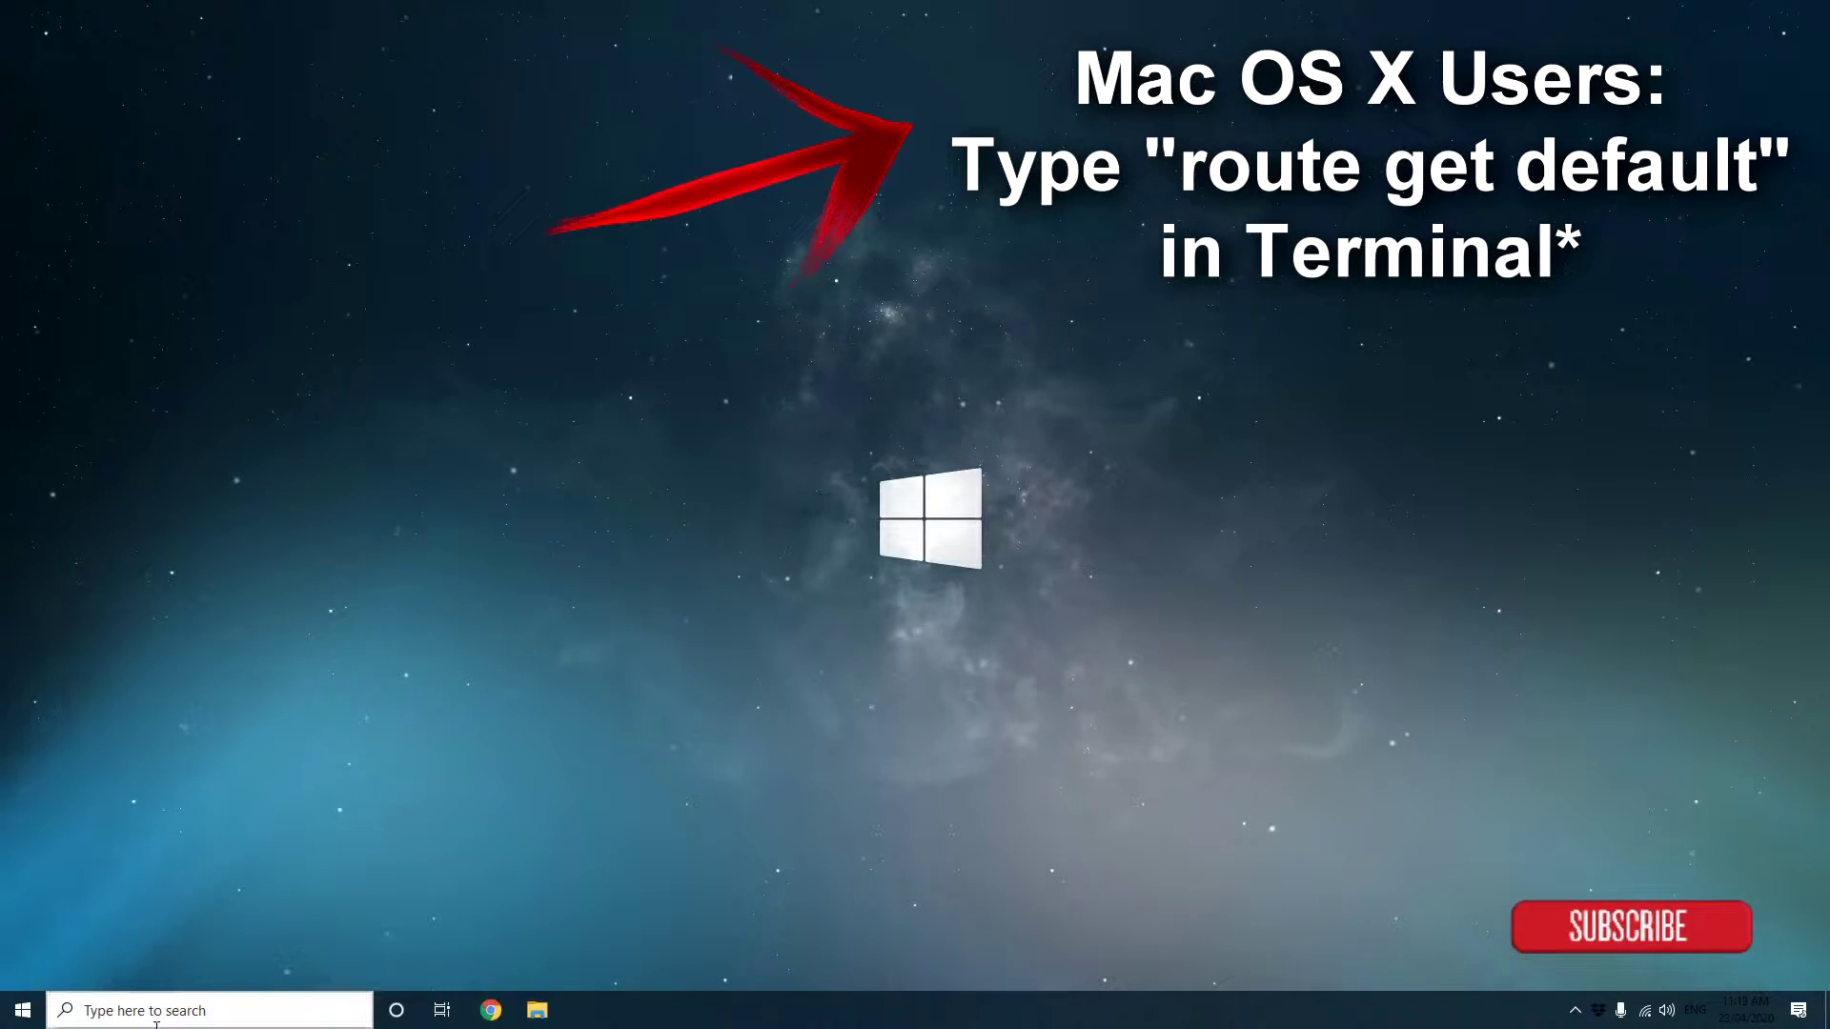
Step: Launch Command Prompt from a cmd search and move its window toward the desktop centre
left_click(23, 1010)
left_click(272, 111)
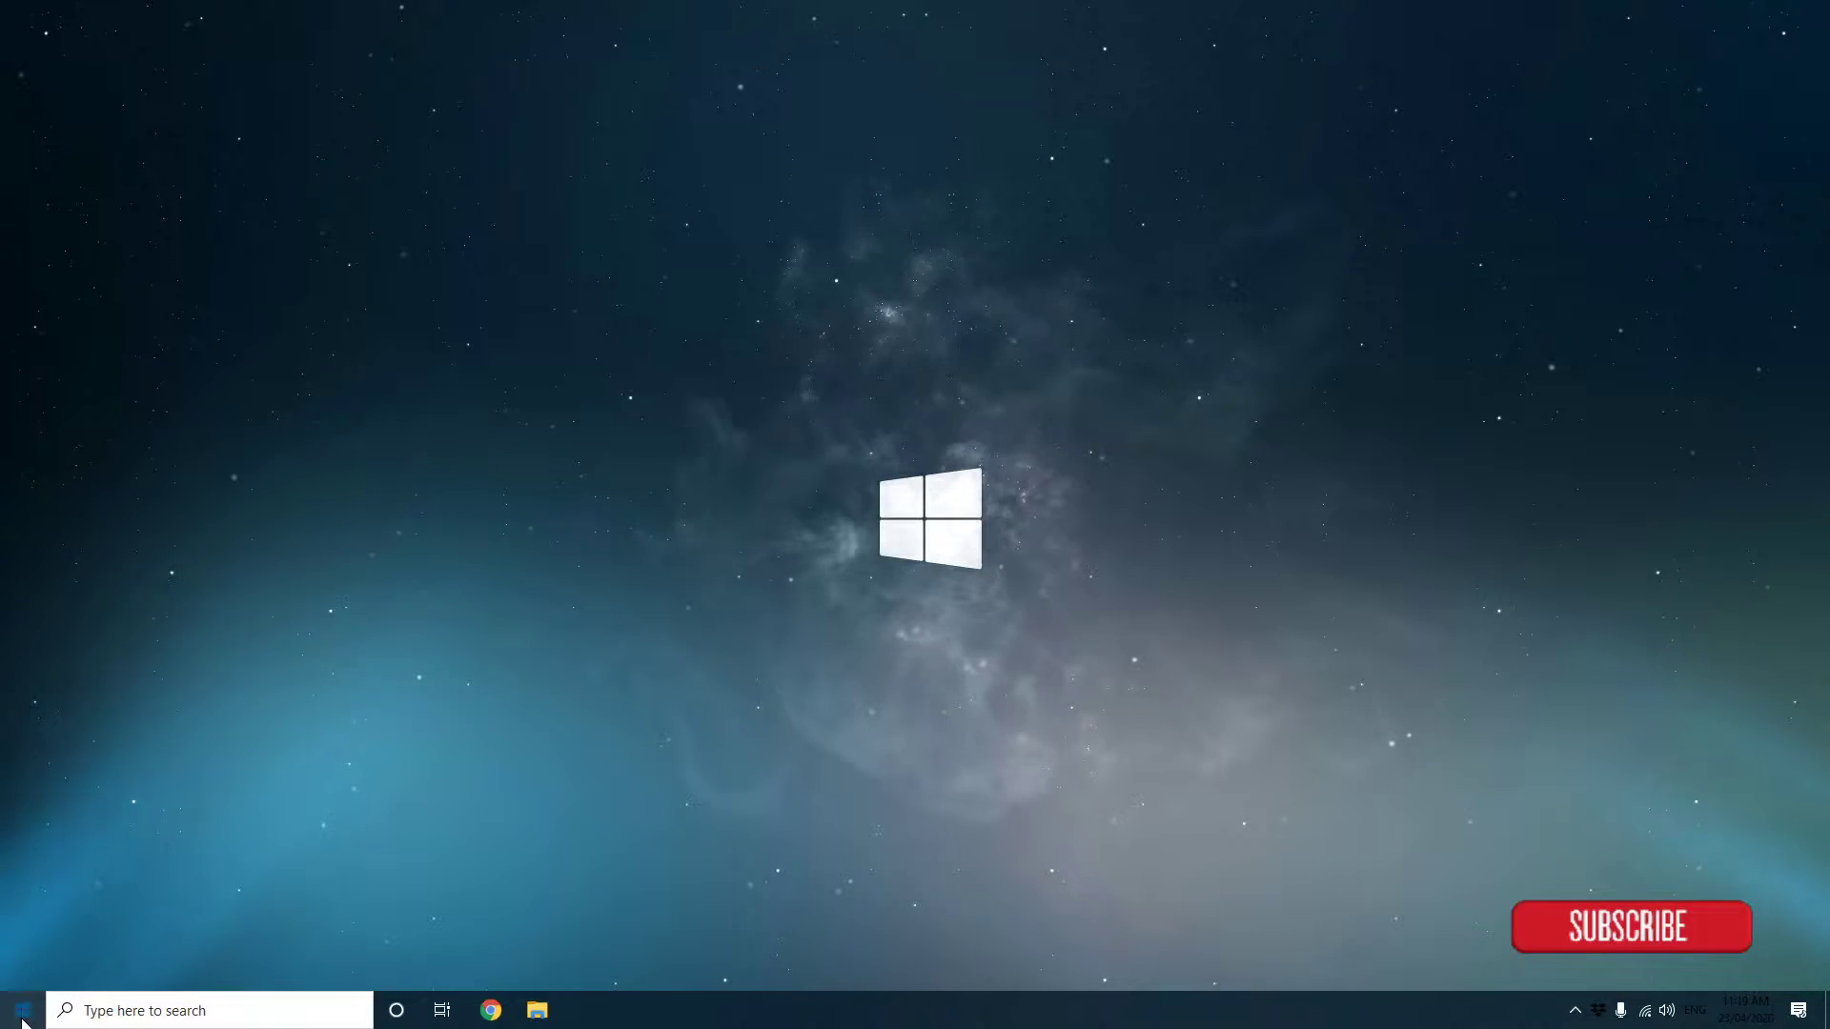
left_click(145, 1012)
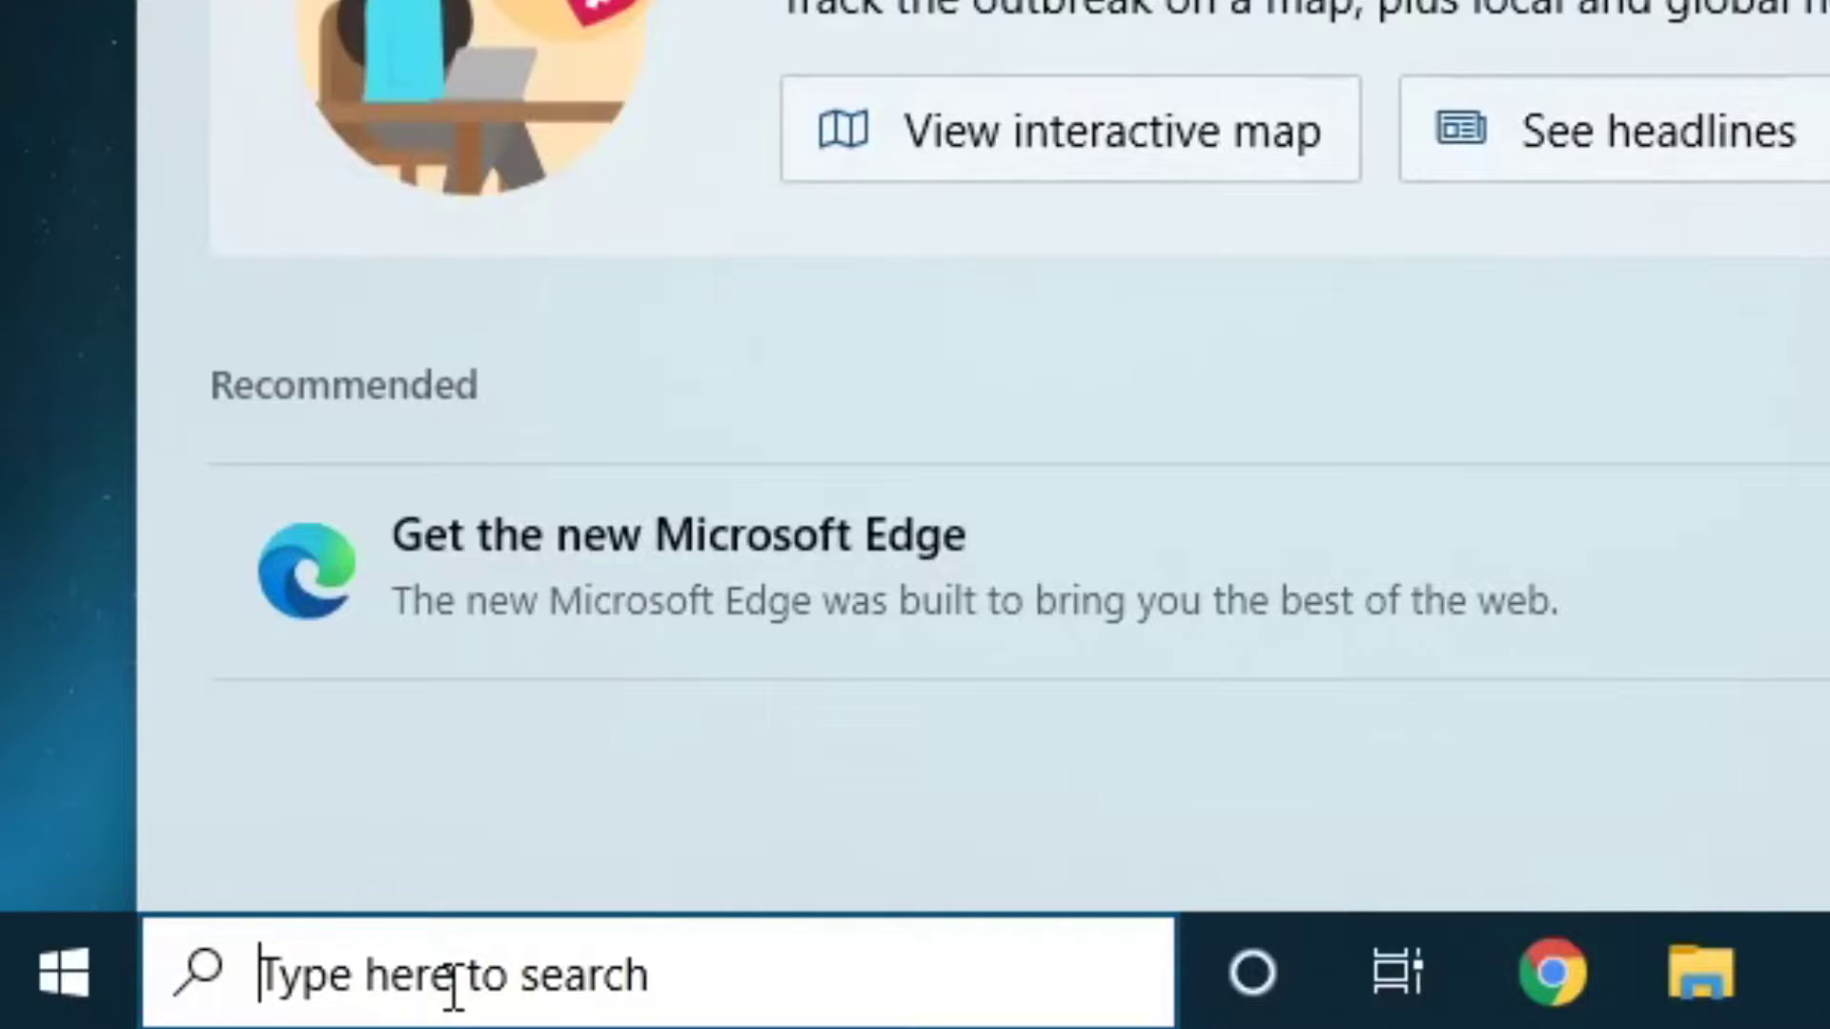
type("ca")
type("md")
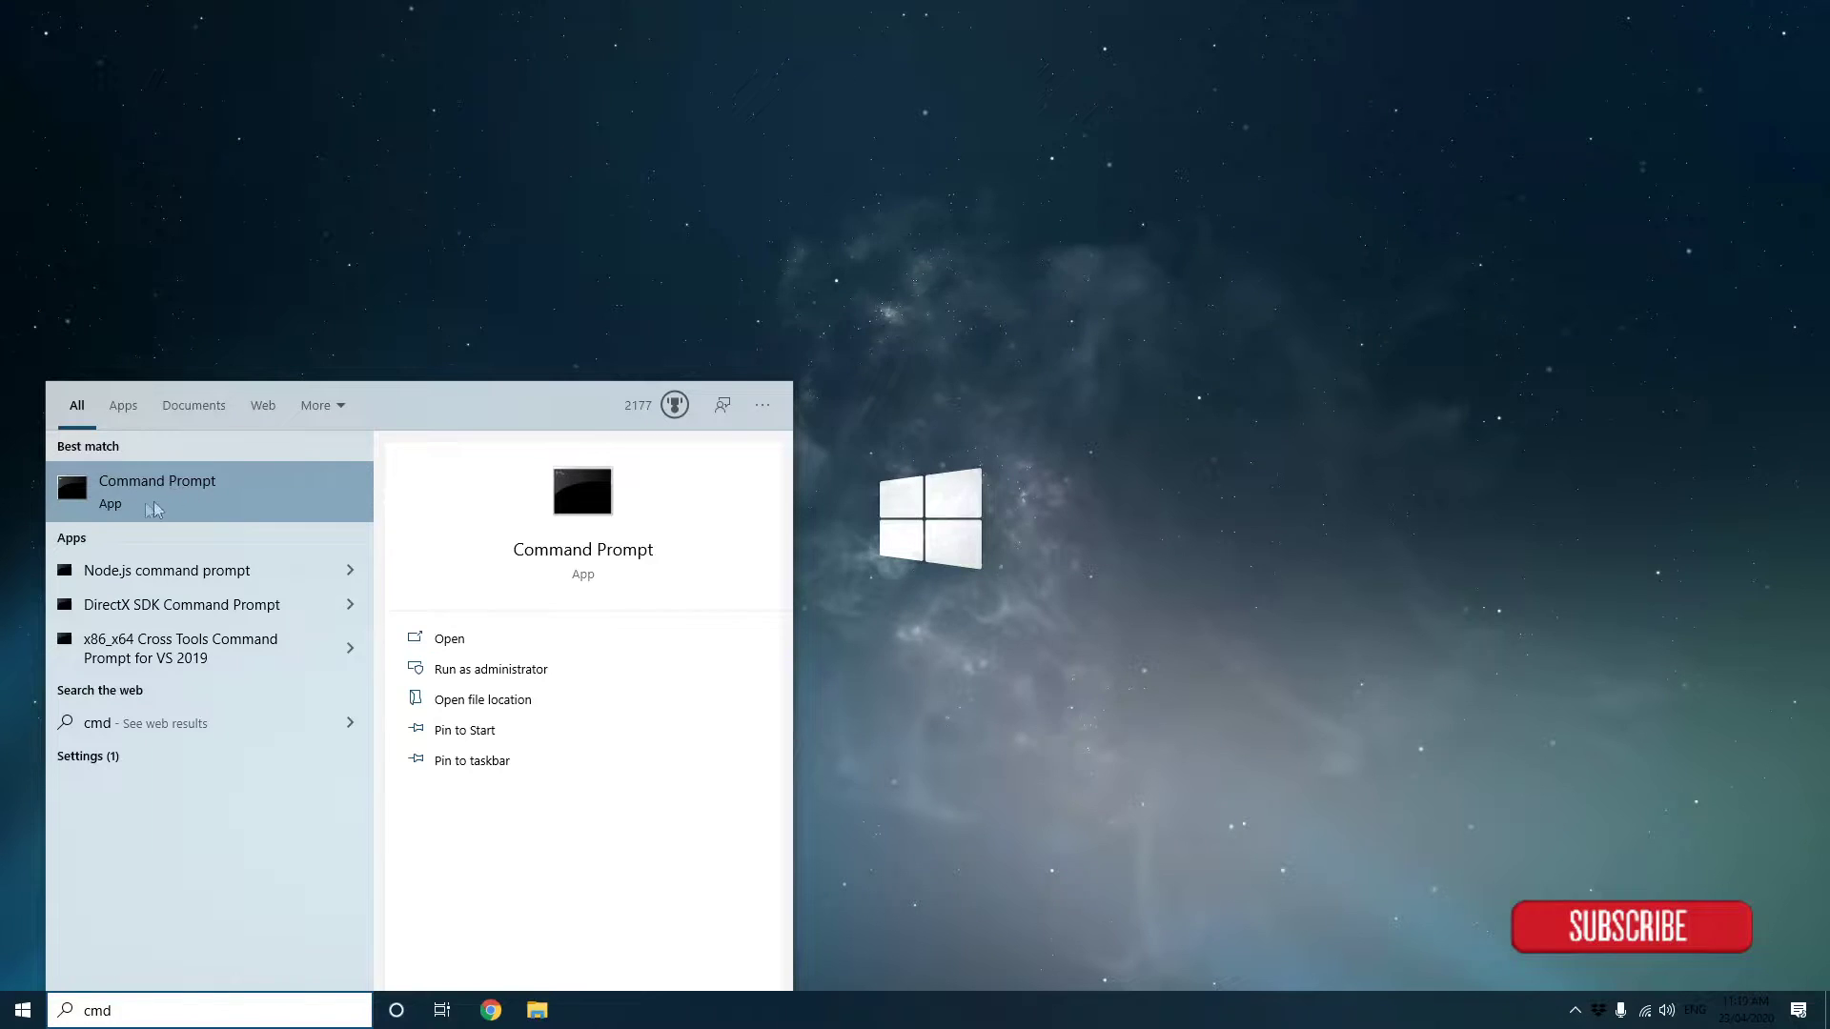
left_click(164, 484)
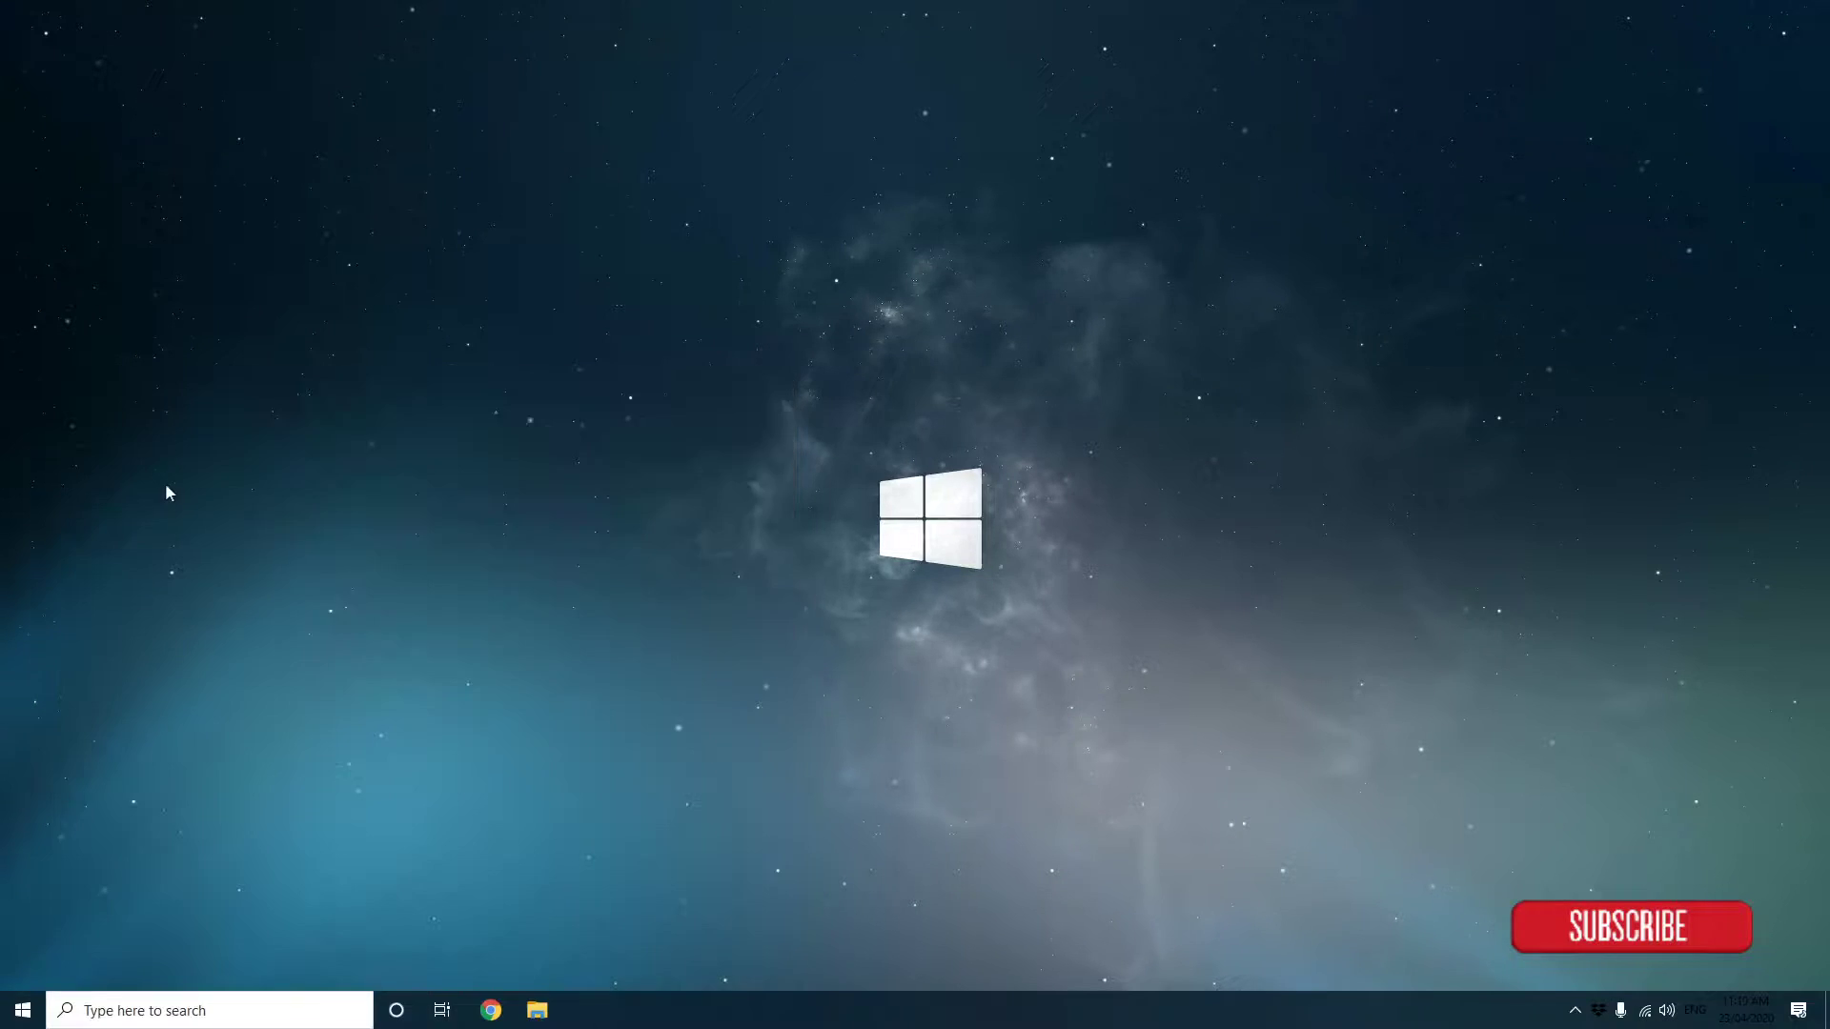
left_click_drag(301, 219, 614, 229)
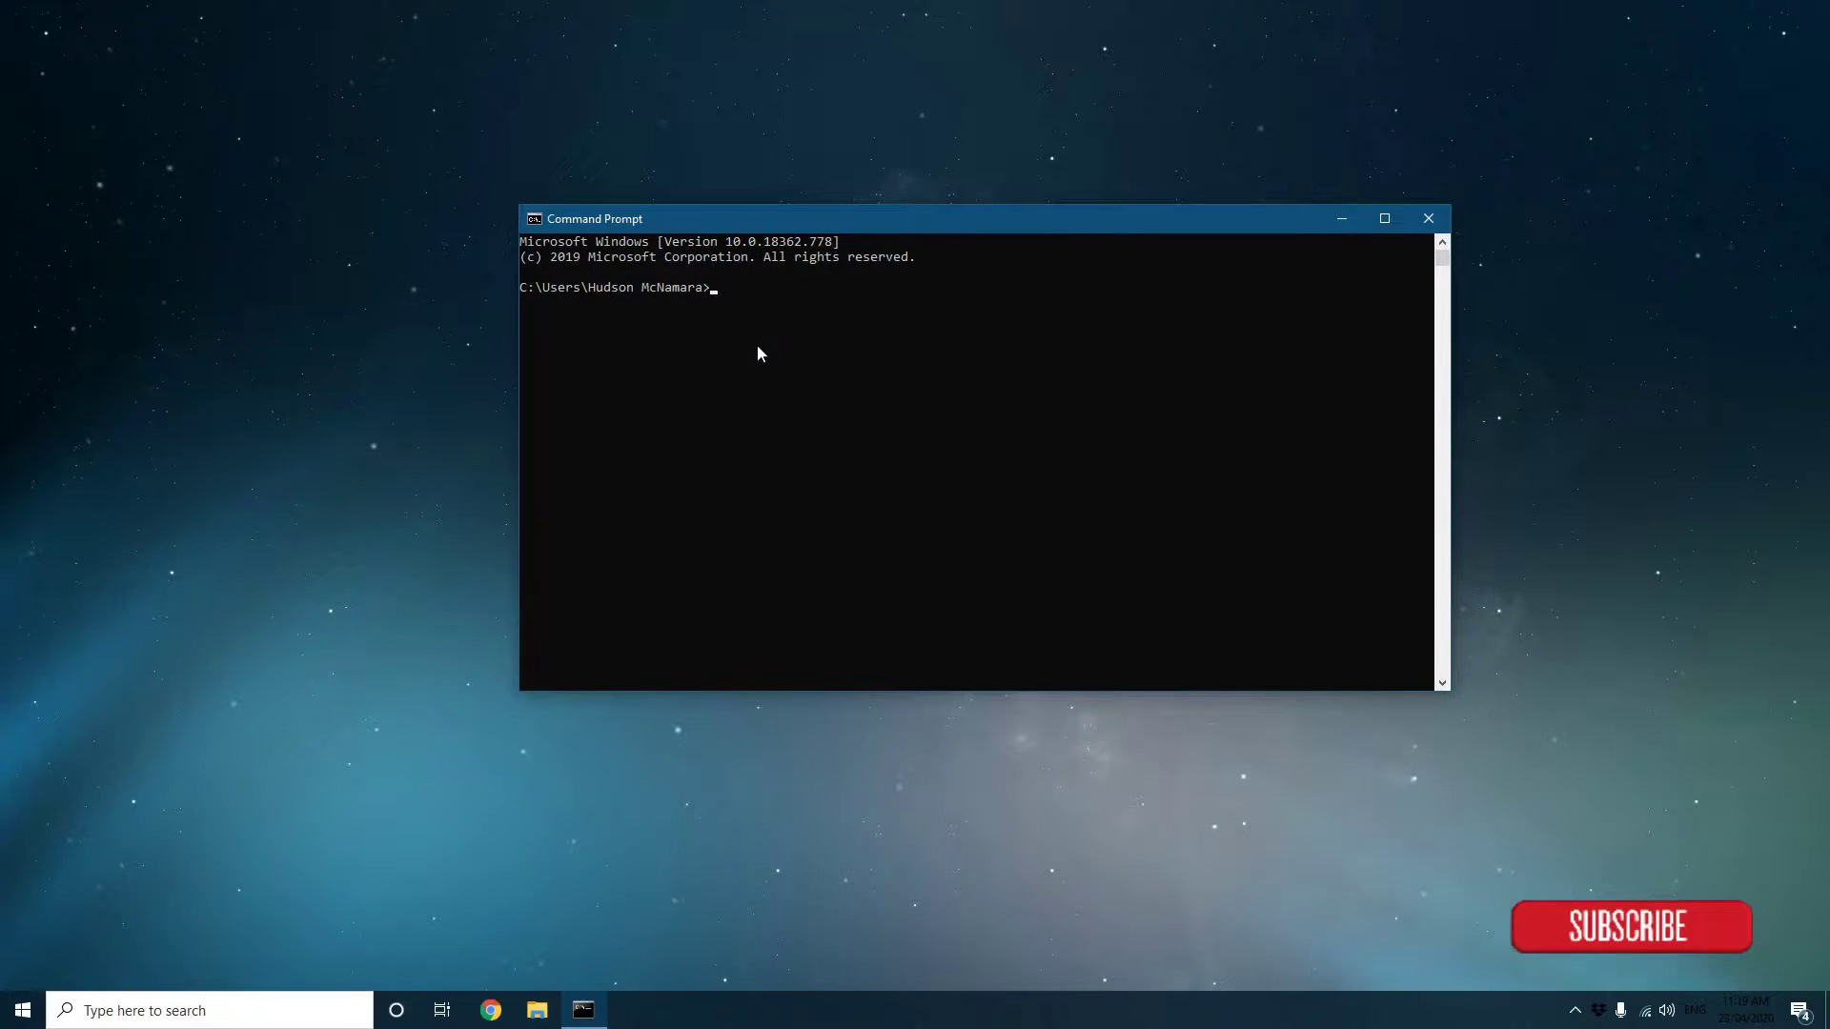
Step: Run ipconfig to list the network configuration
type("ipconfig")
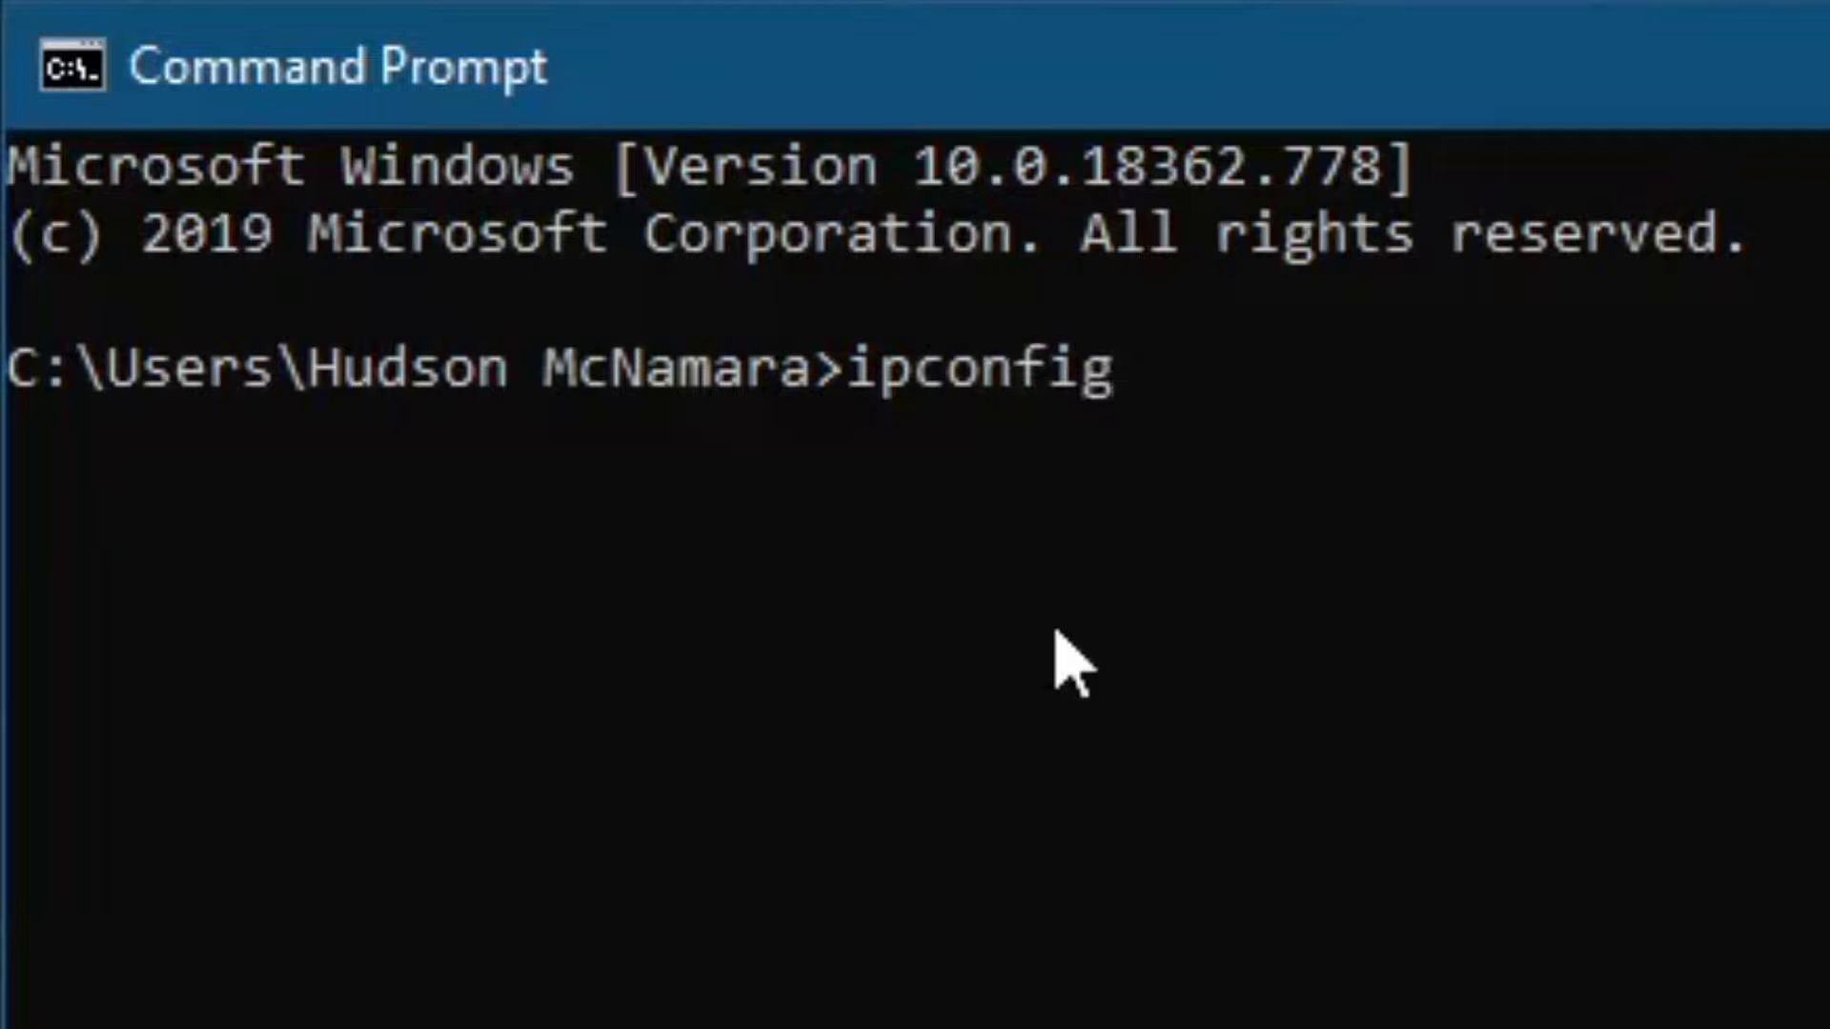
key("Return")
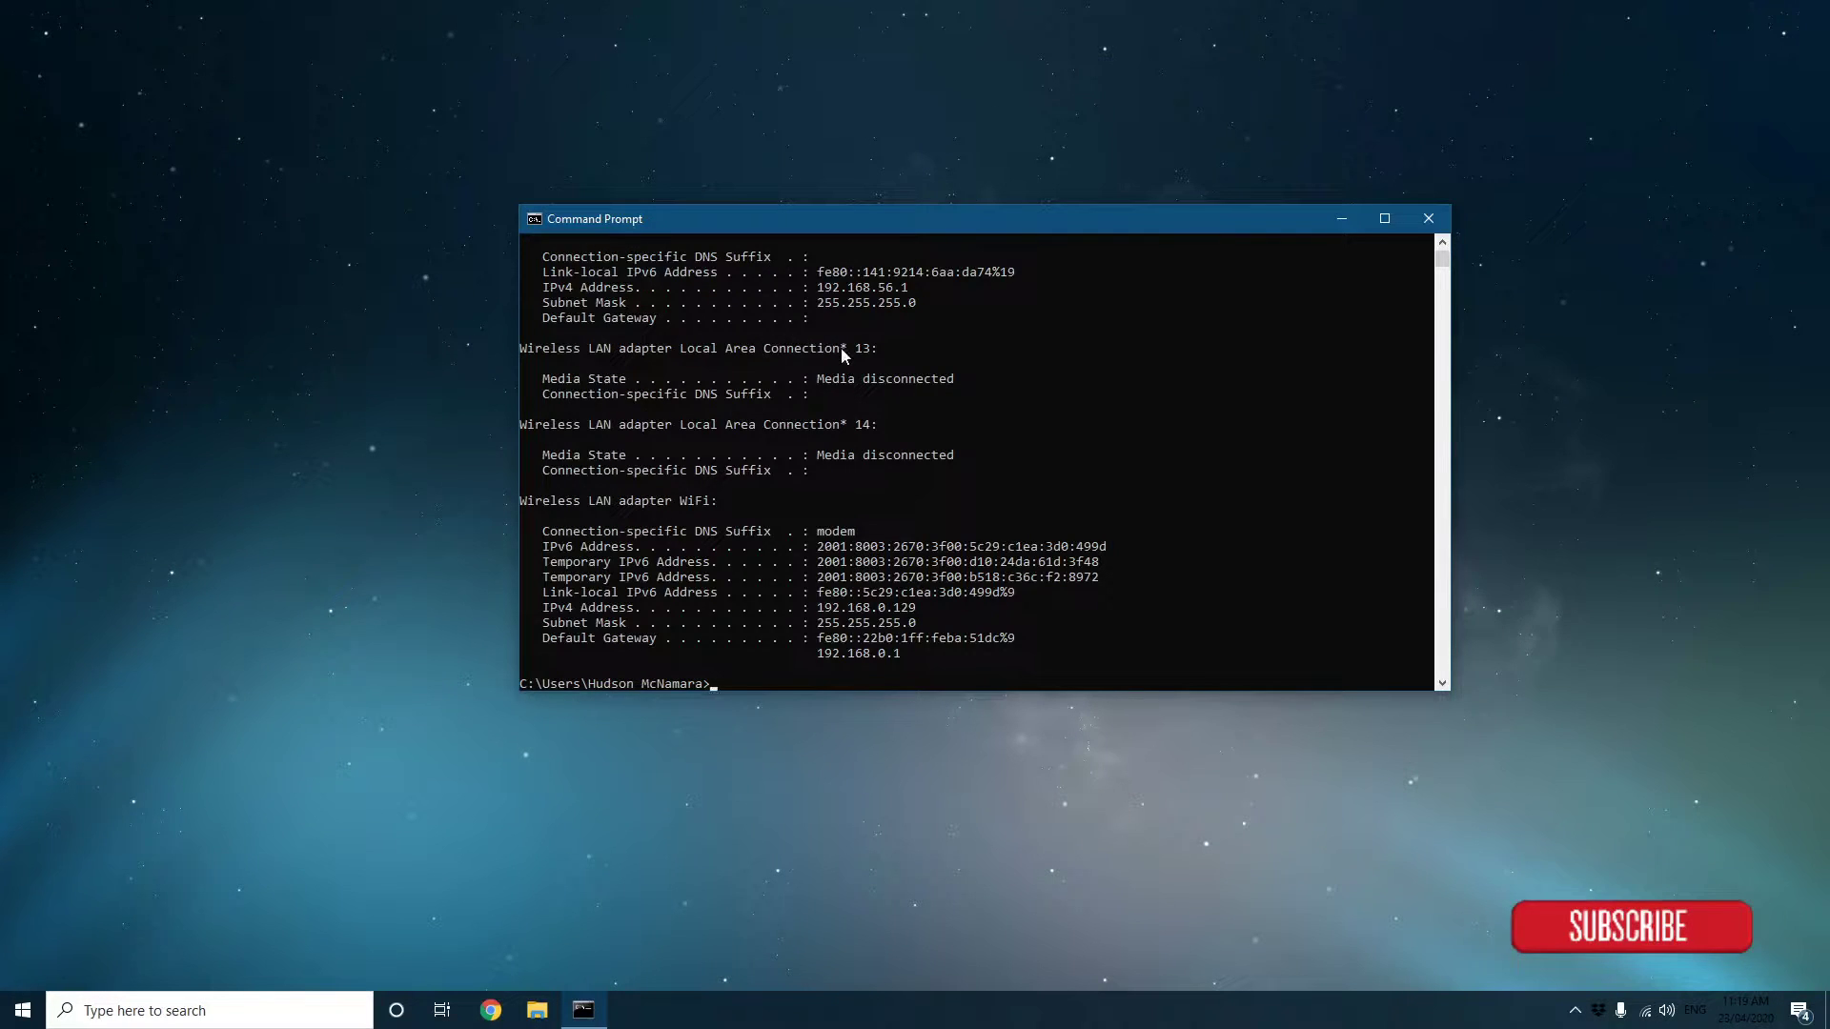
scroll(842, 351, "down", 3)
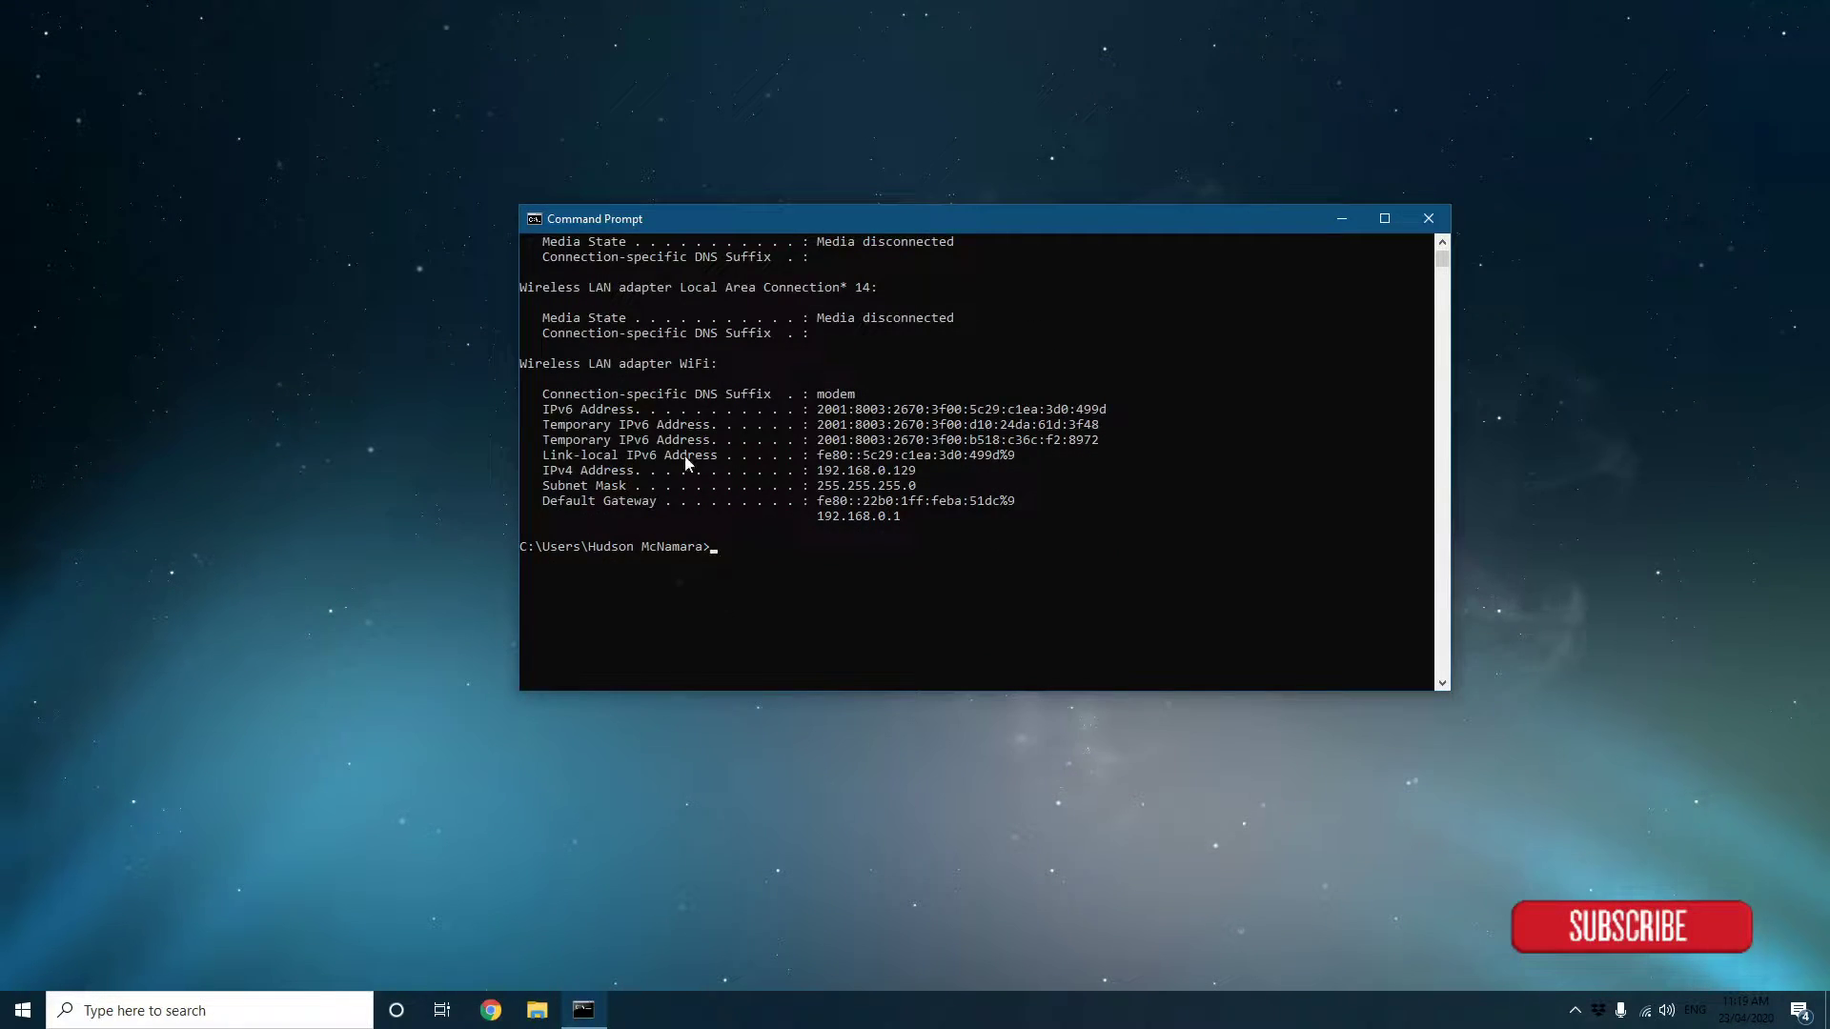
scroll(685, 458, "up", 2)
scroll(724, 448, "down", 3)
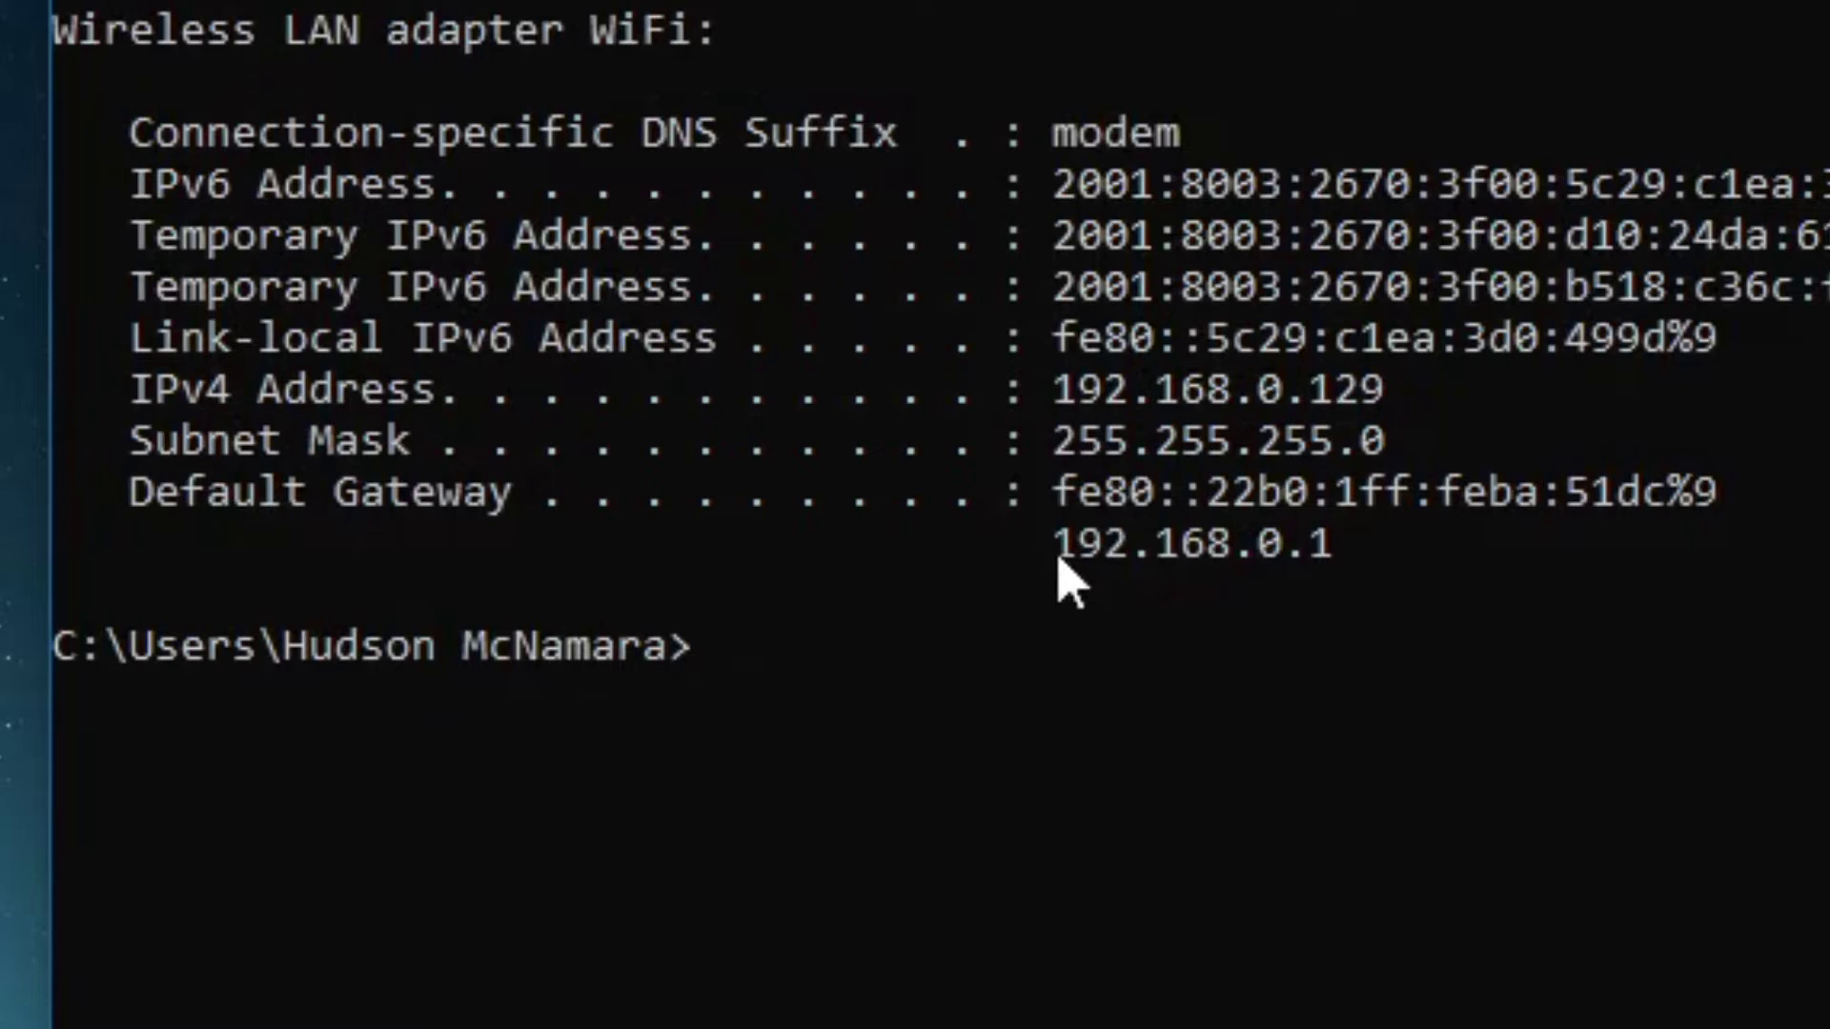
Step: Copy the default gateway address 192.168.0.1 and minimise the console
left_click_drag(817, 474, 901, 470)
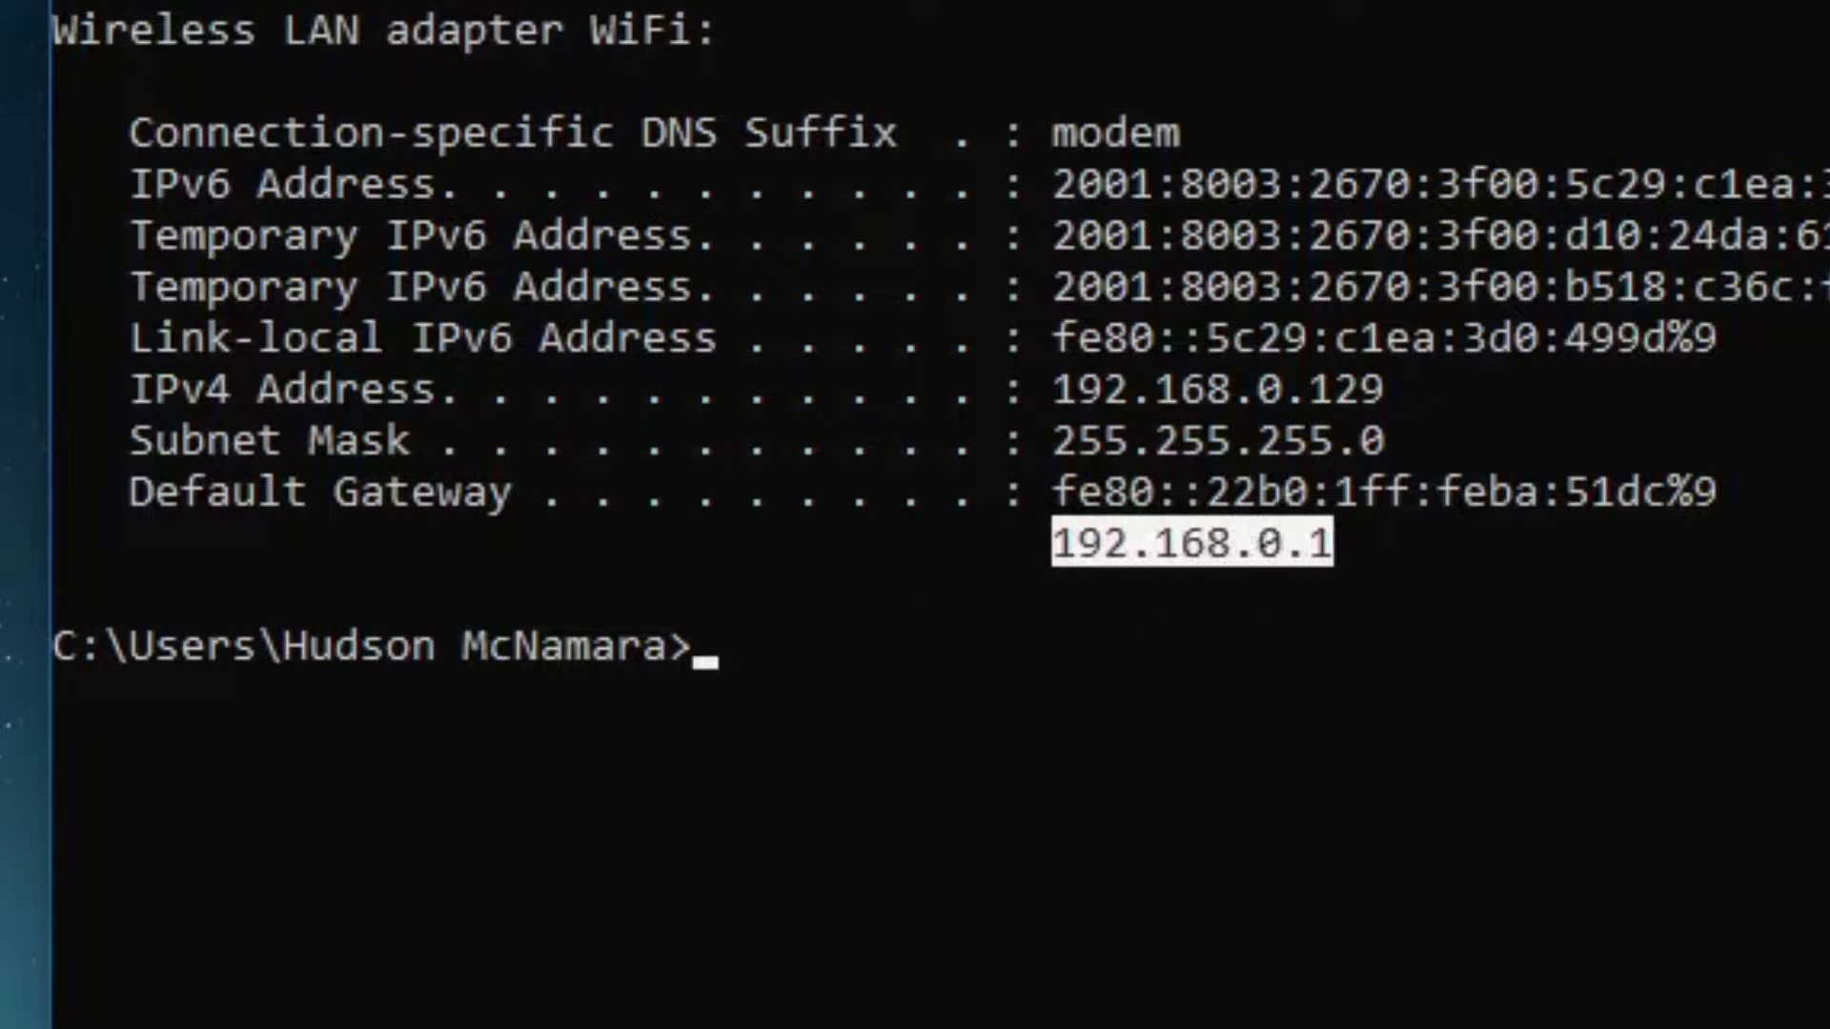
left_click_drag(122, 496, 589, 498)
left_click_drag(1054, 543, 1307, 544)
key("ctrl+c")
right_click(1301, 572)
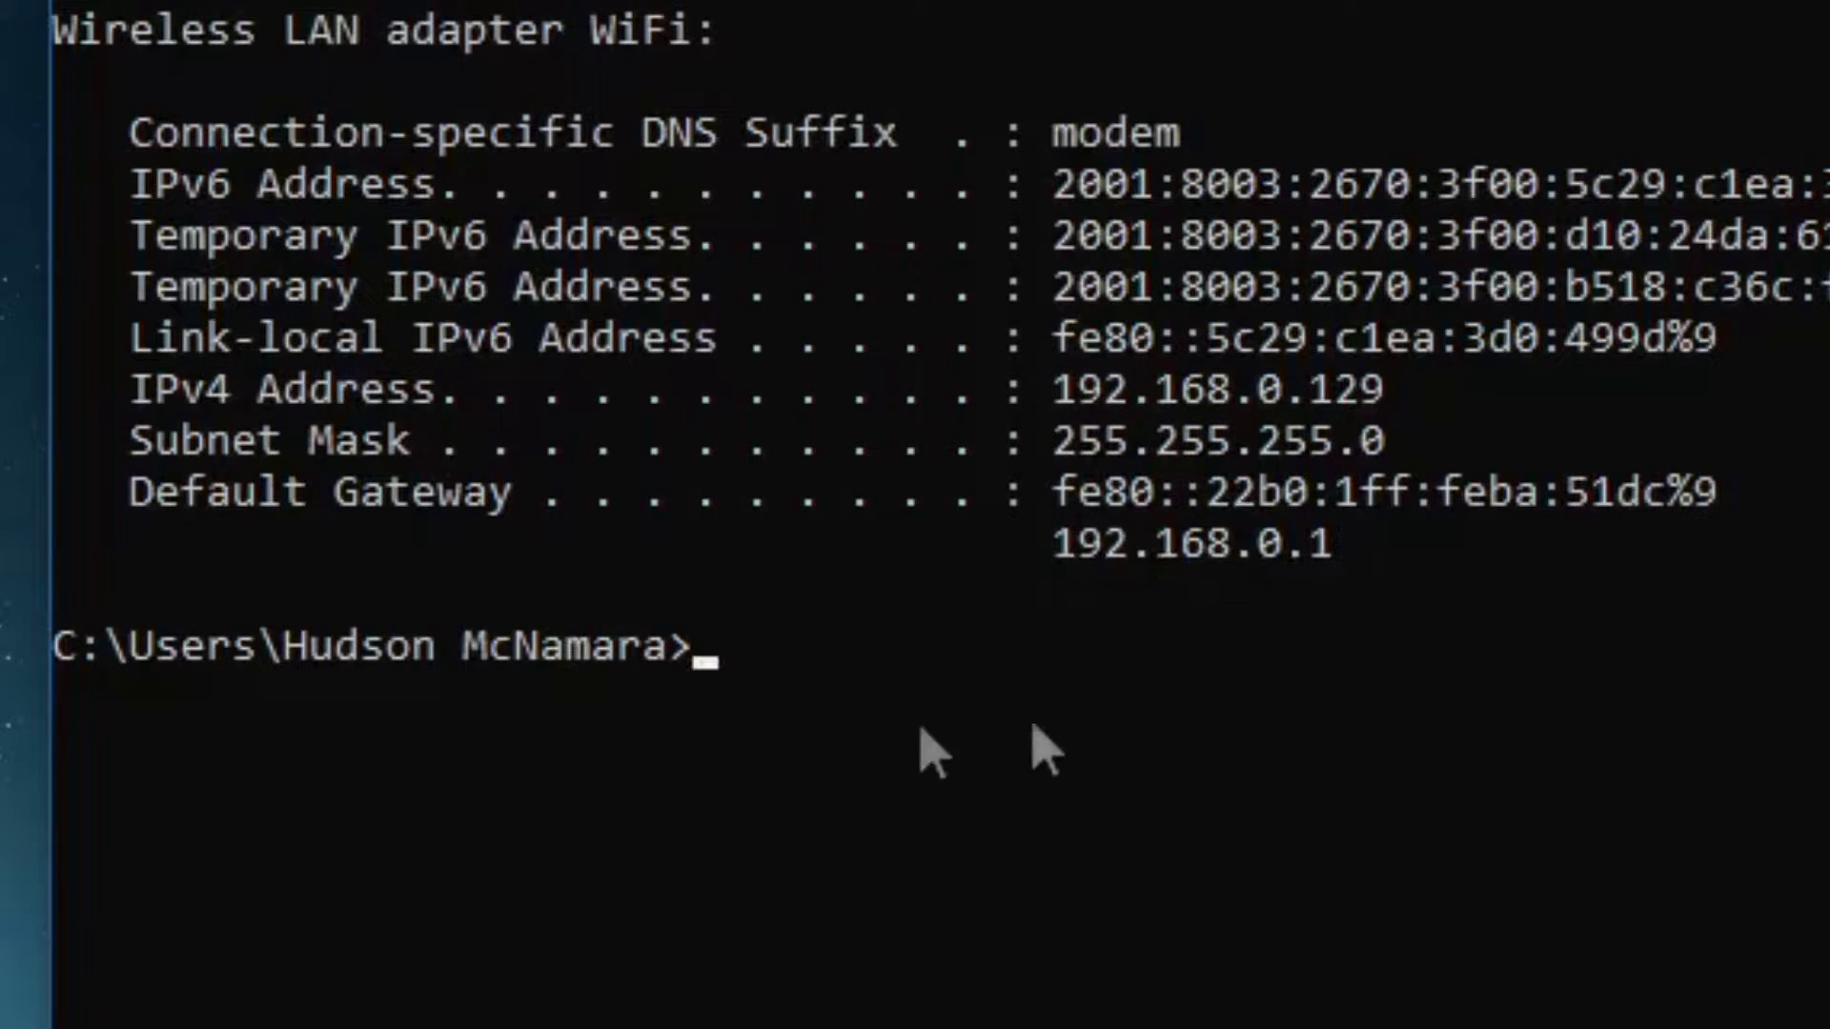
key("super+d")
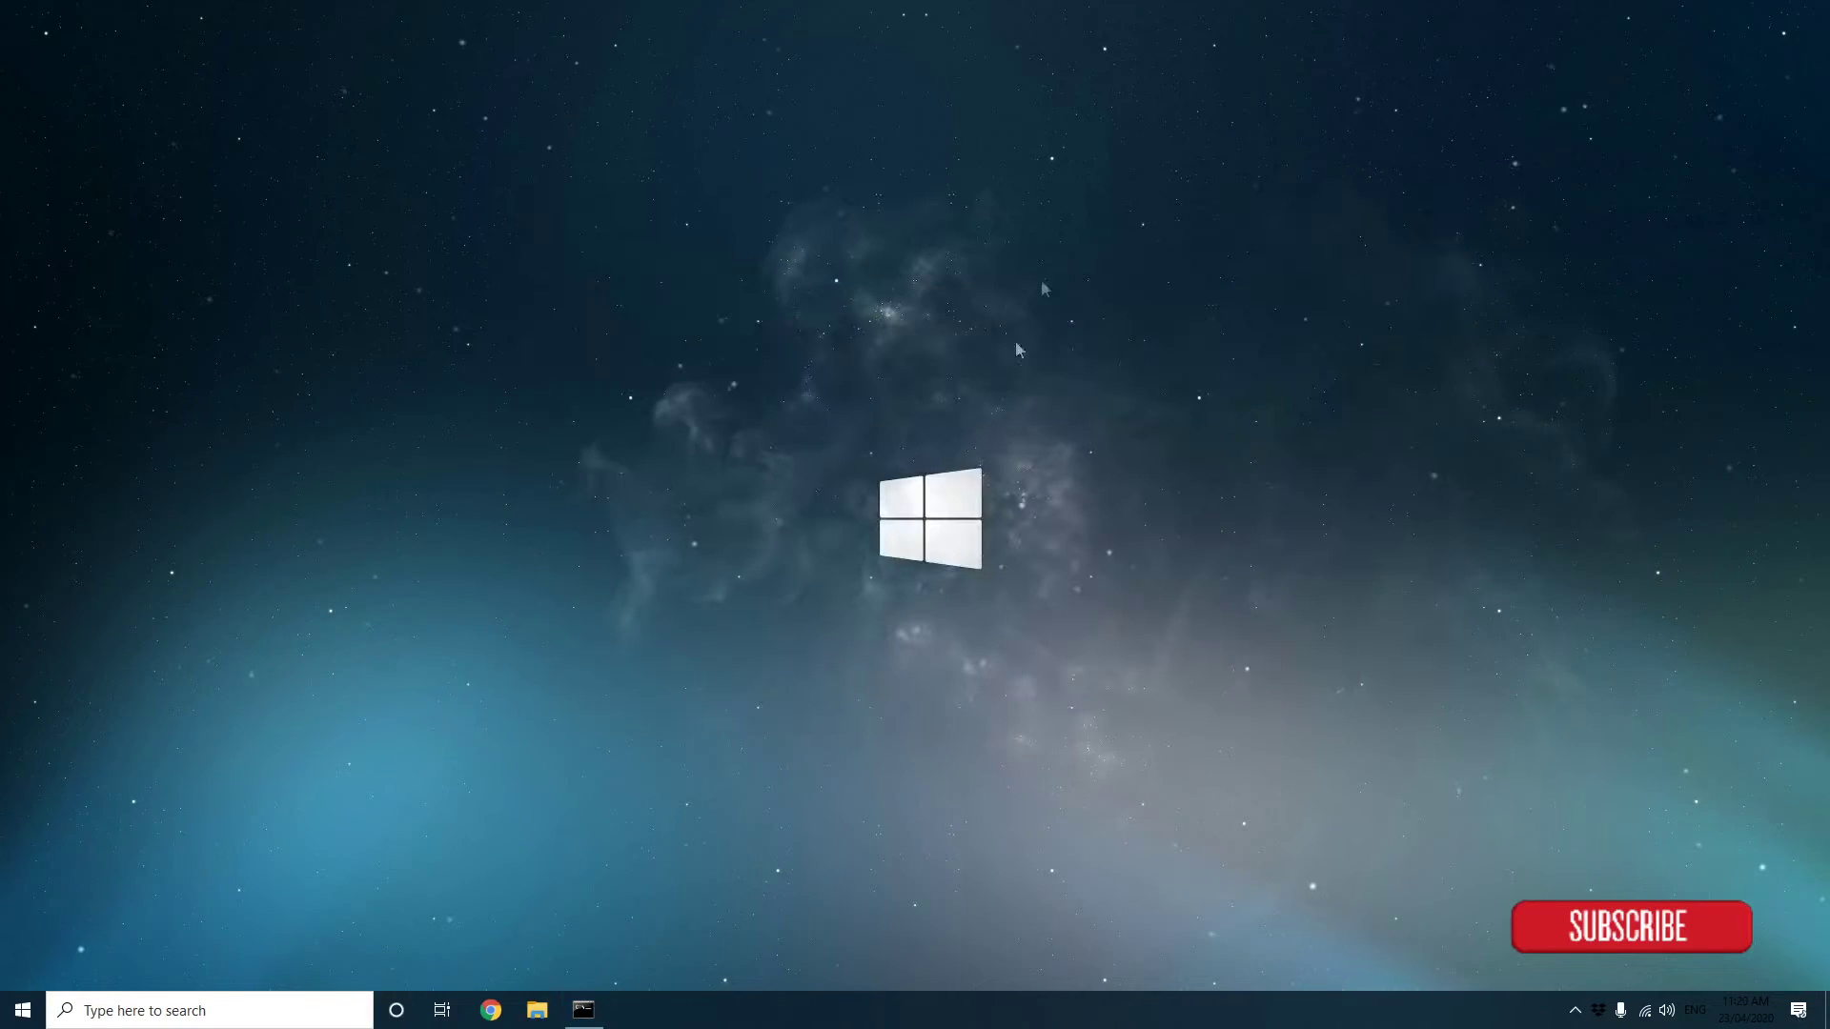
Step: Open Chrome maximised and browse to the pasted modem address 192.168.0.1
left_click(491, 1010)
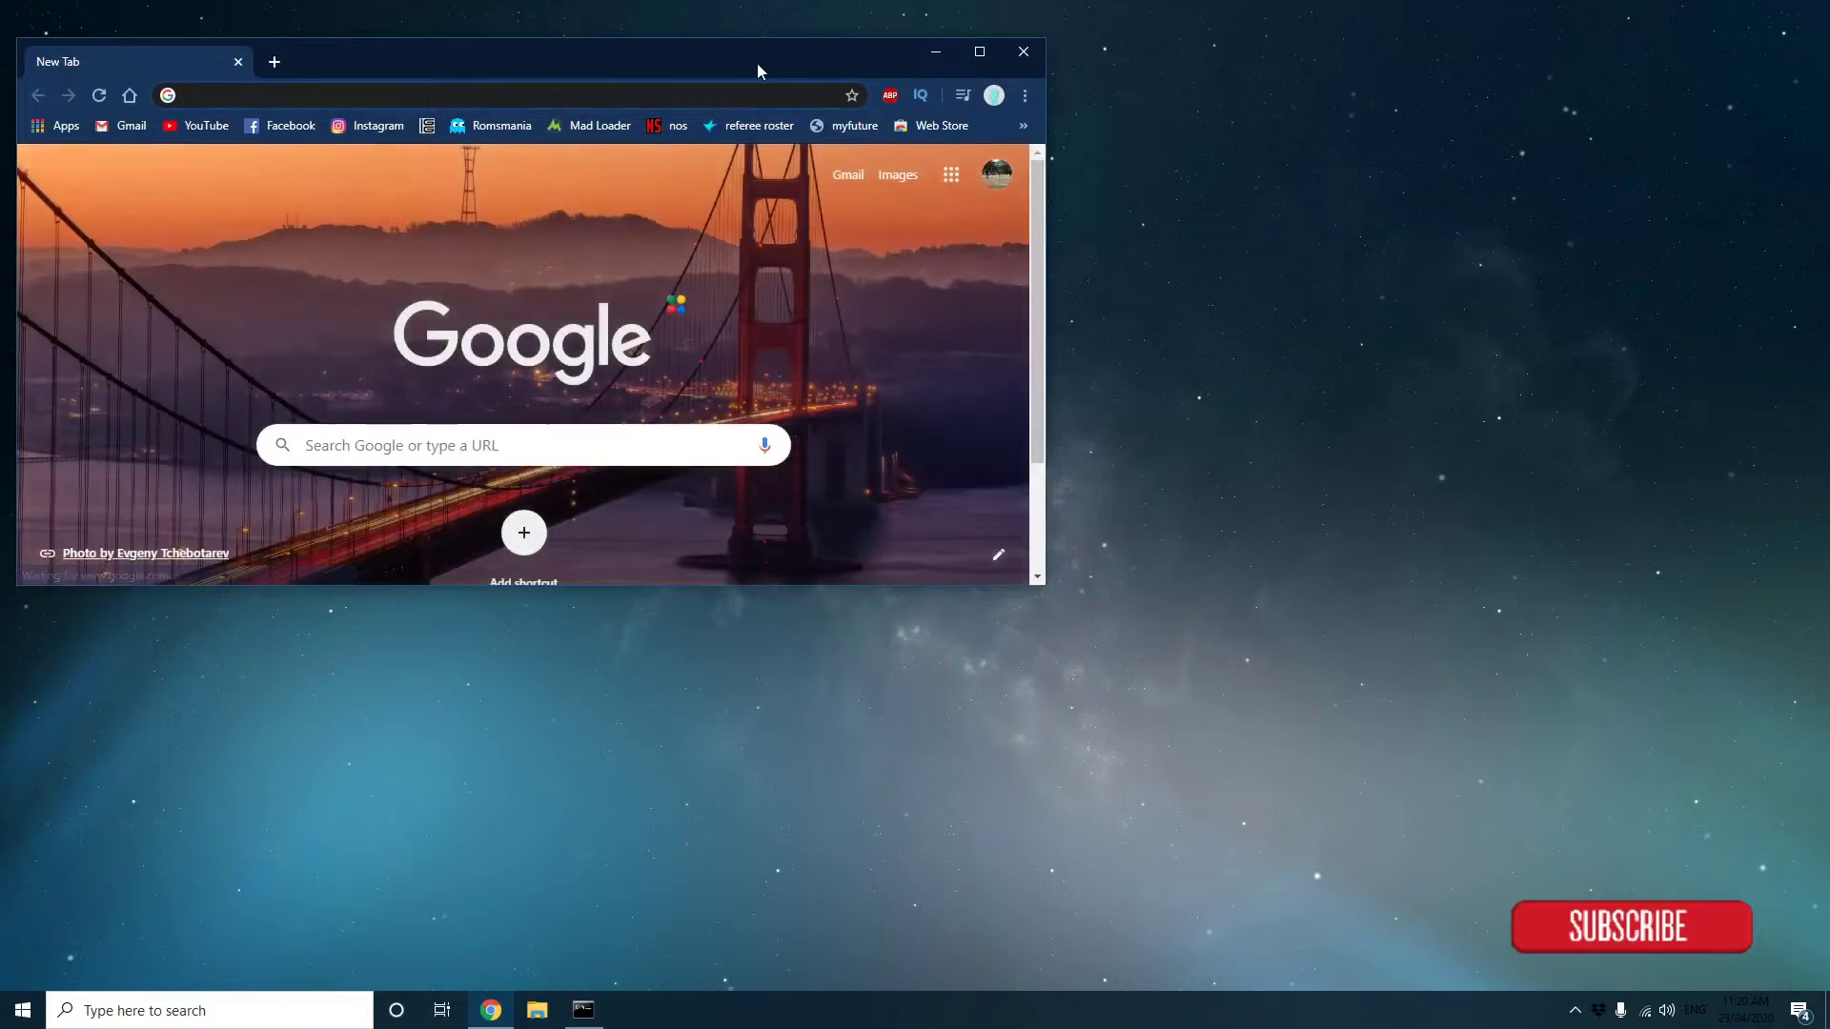
double_click(758, 71)
key("ctrl+v")
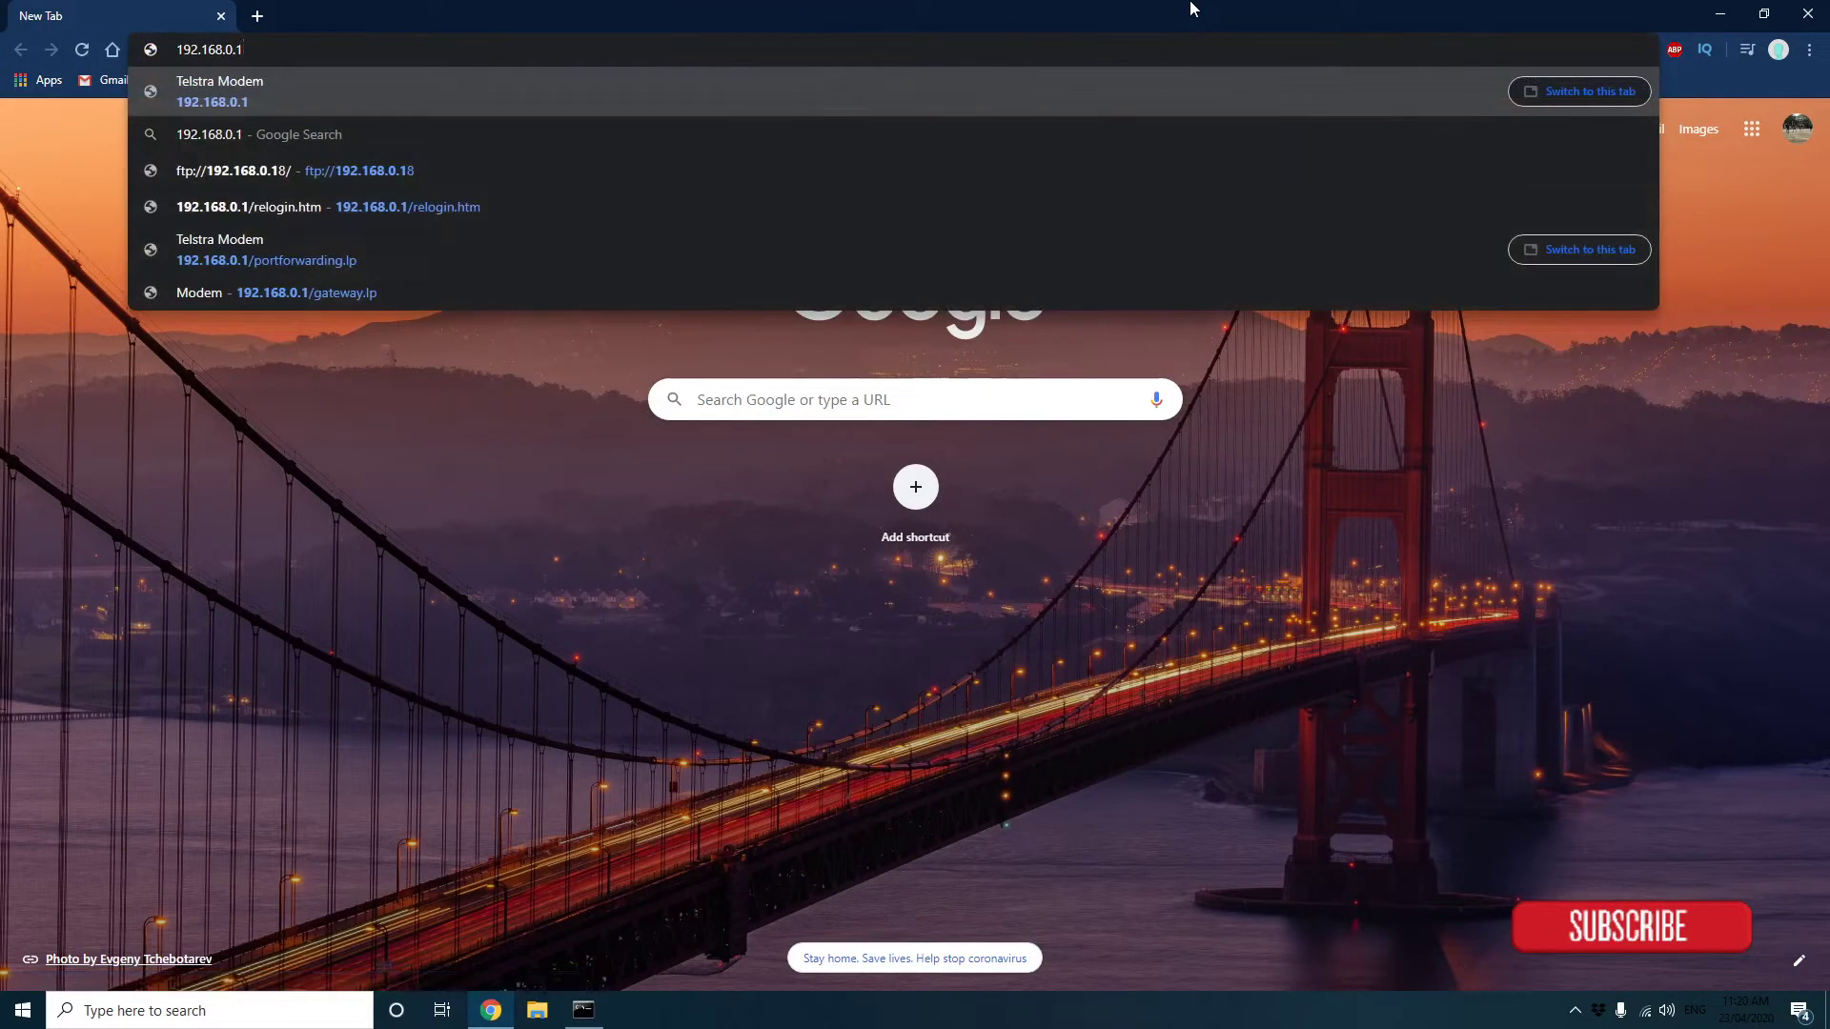
key("Return")
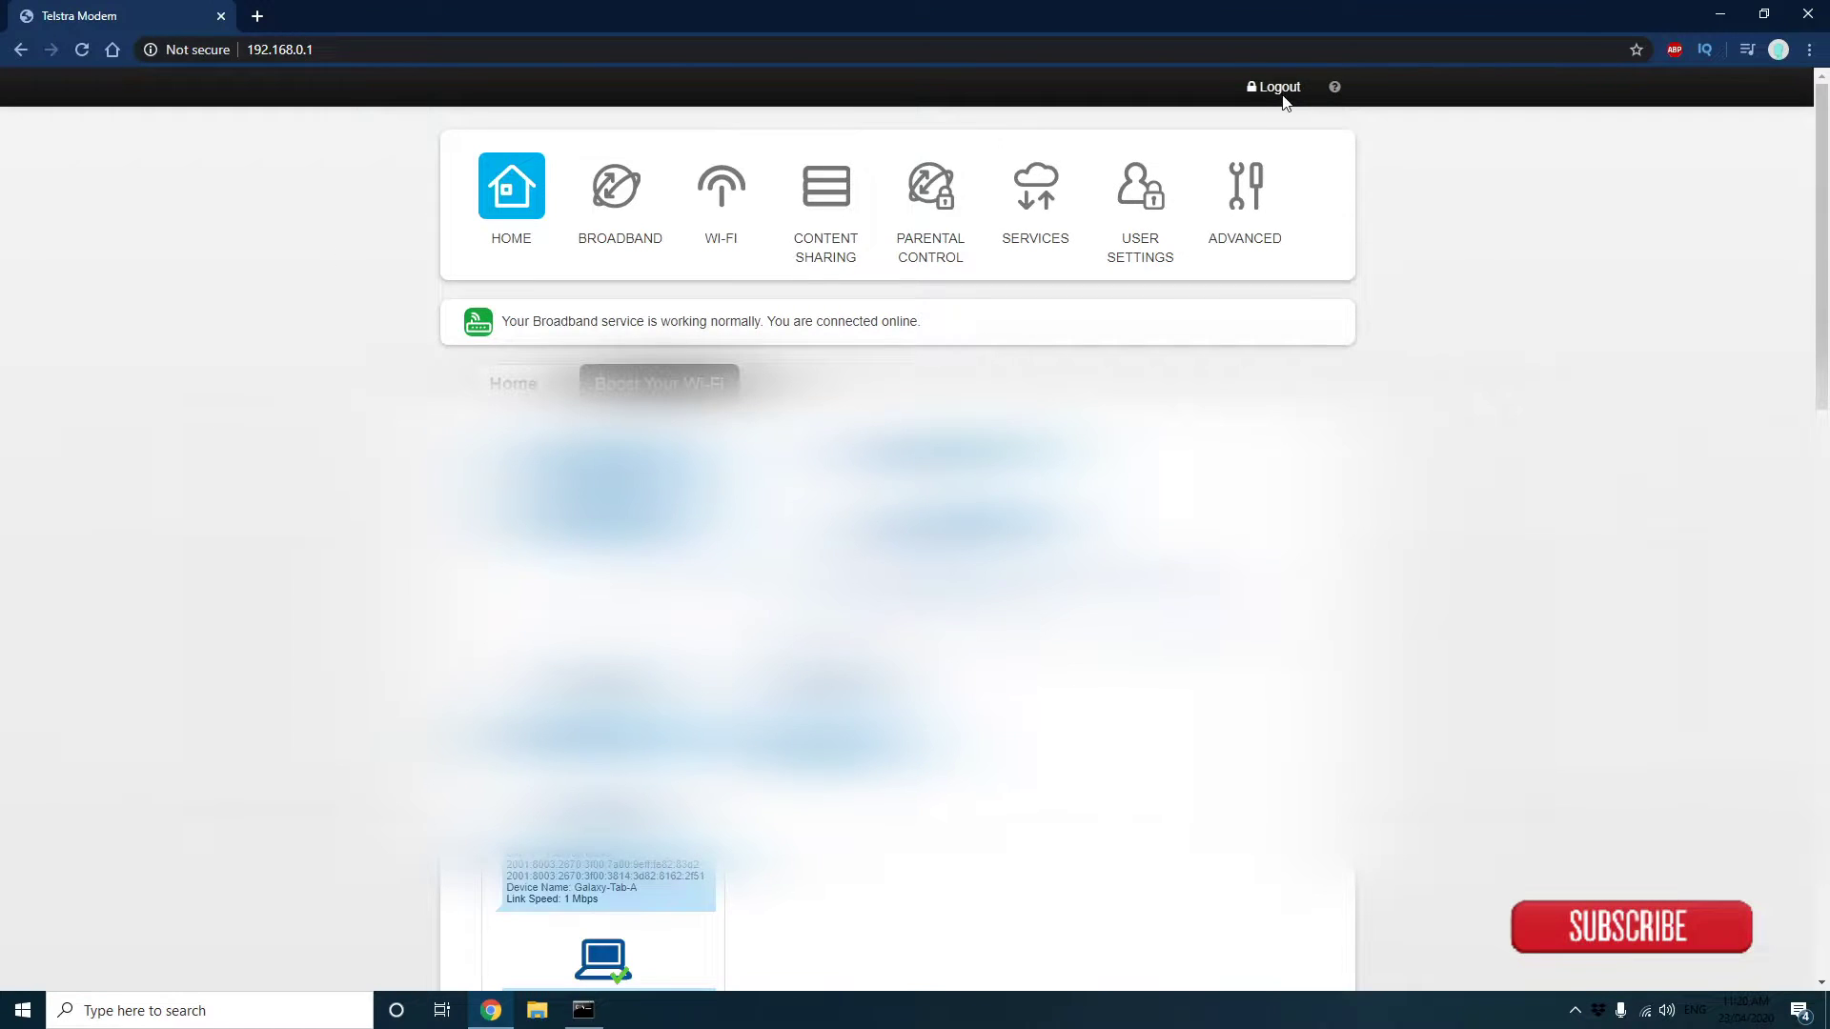
Step: Log in to the modem with the browser's saved password
left_click(1277, 88)
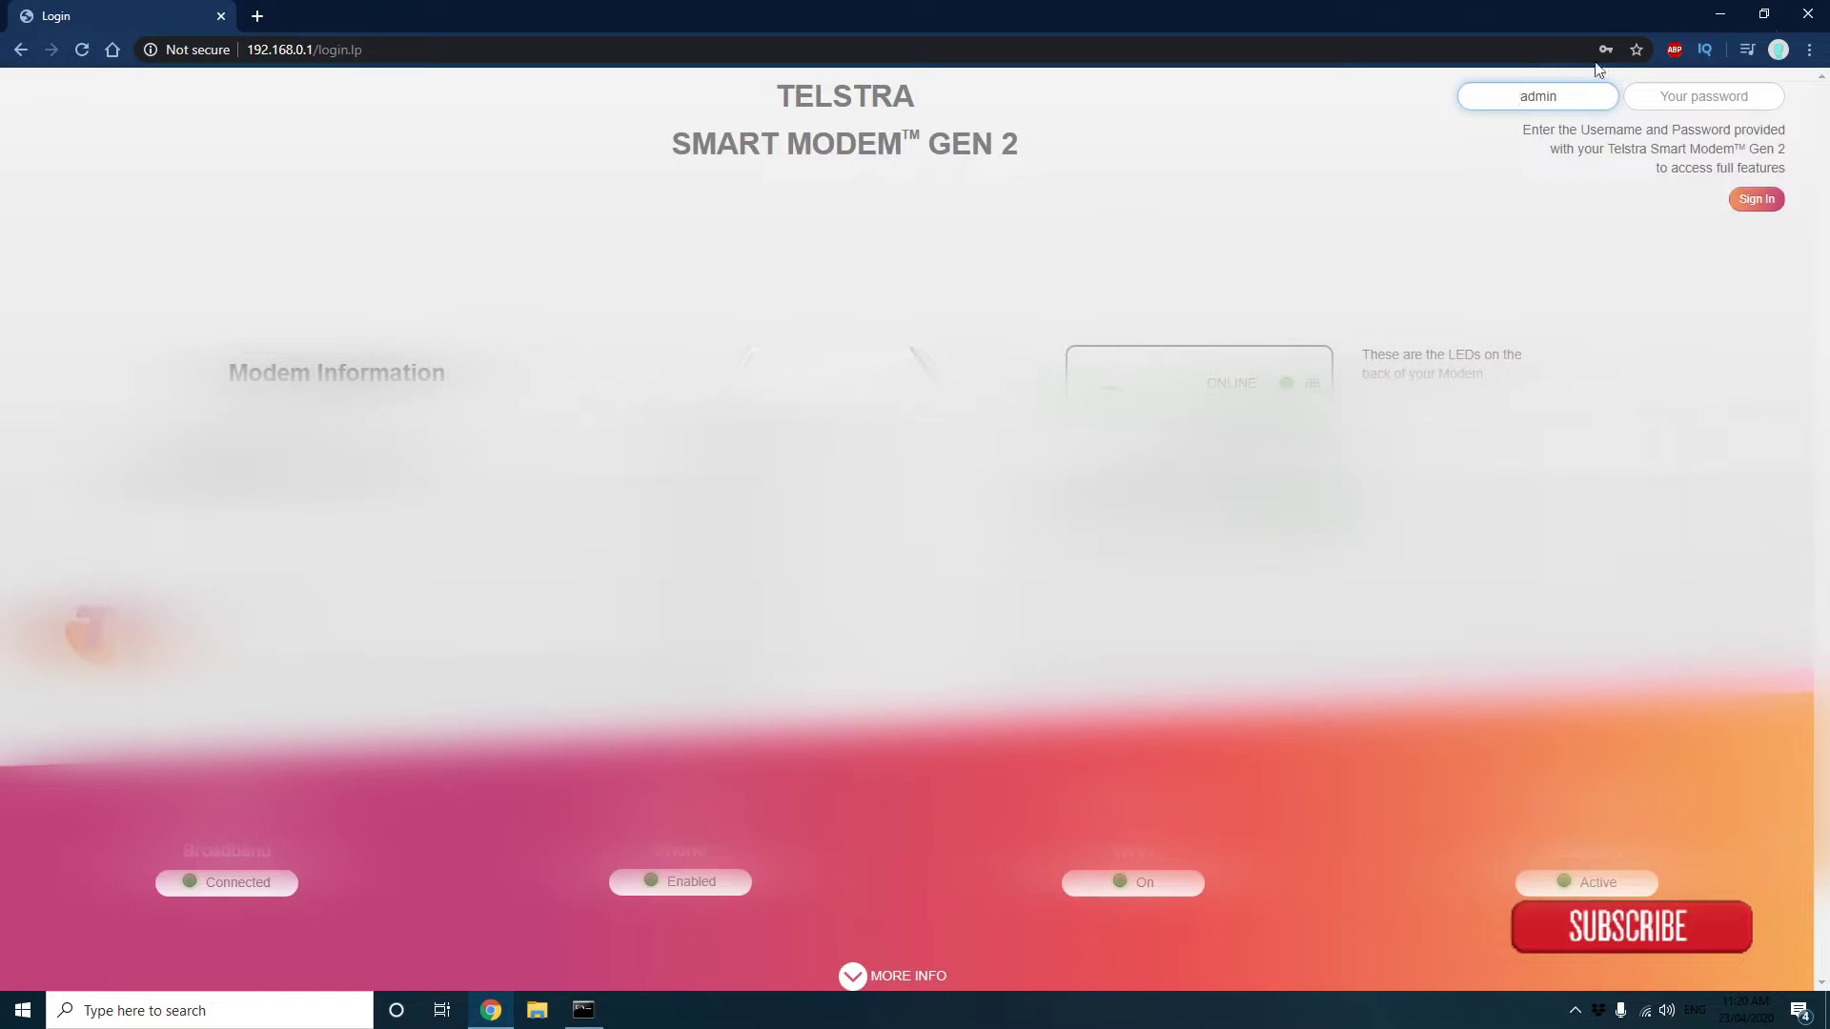
left_click(1720, 99)
left_click(1678, 139)
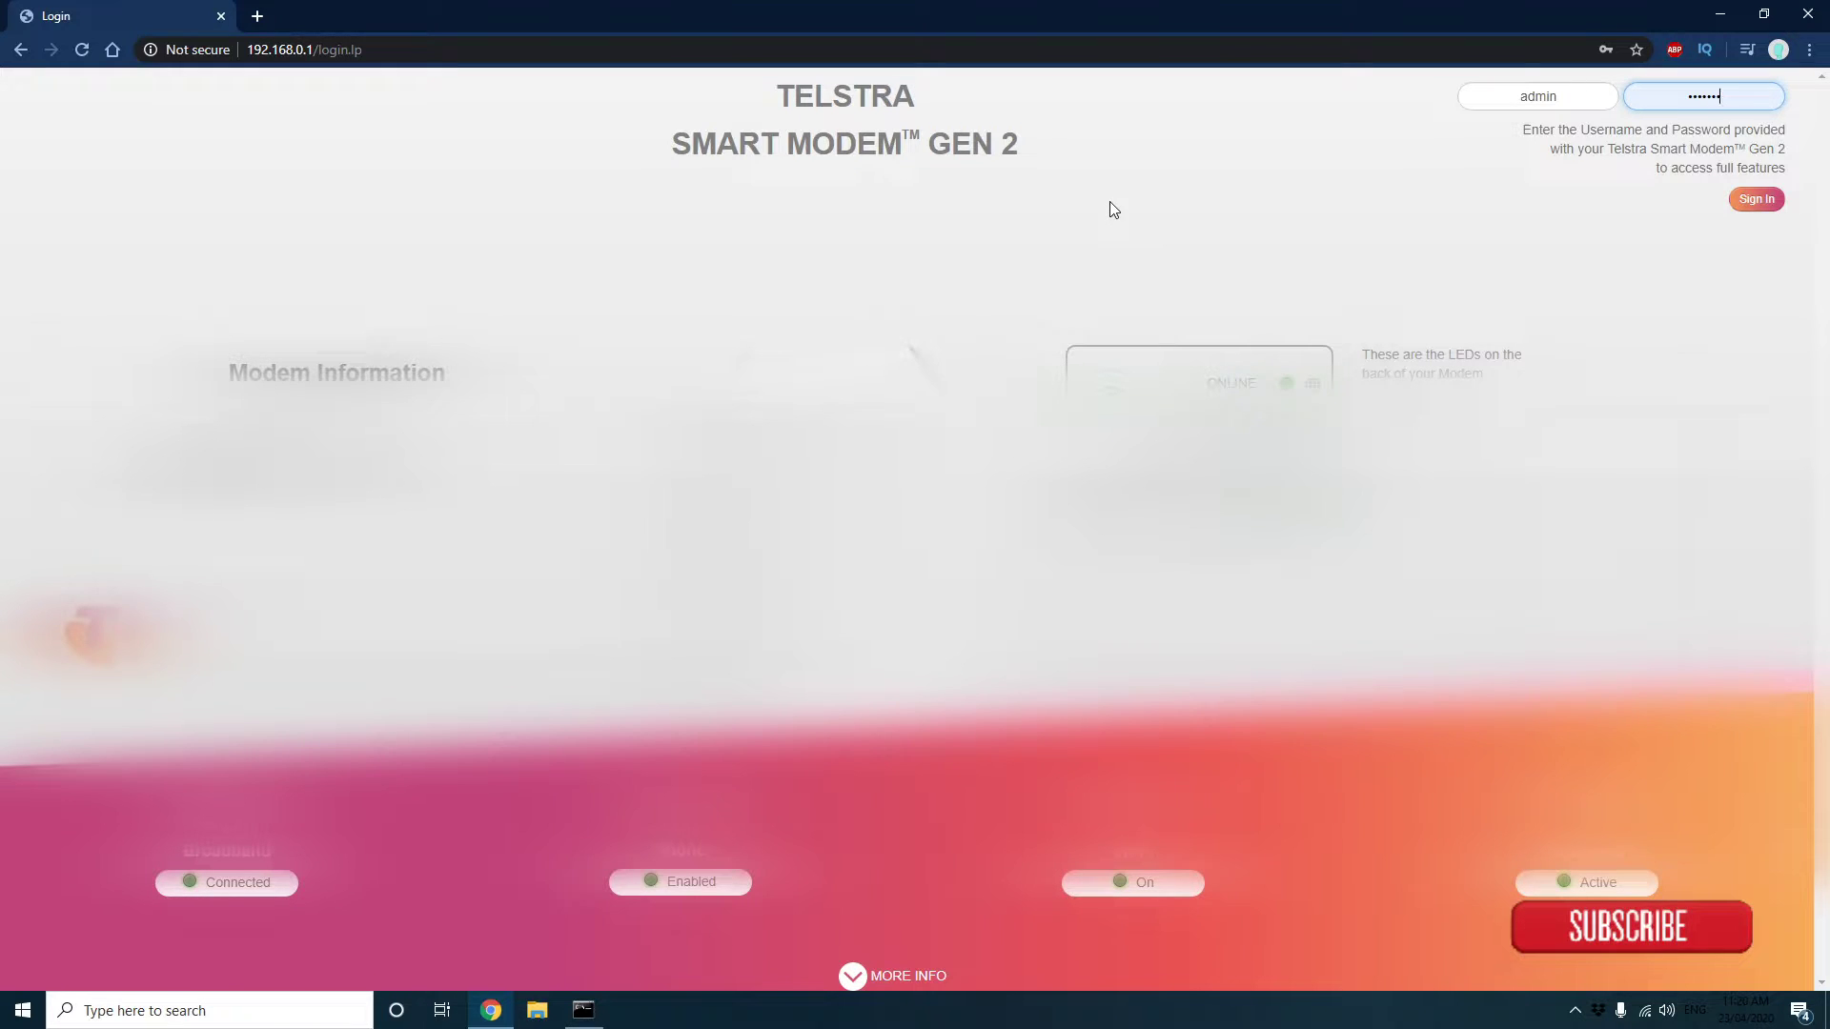
left_click(1762, 202)
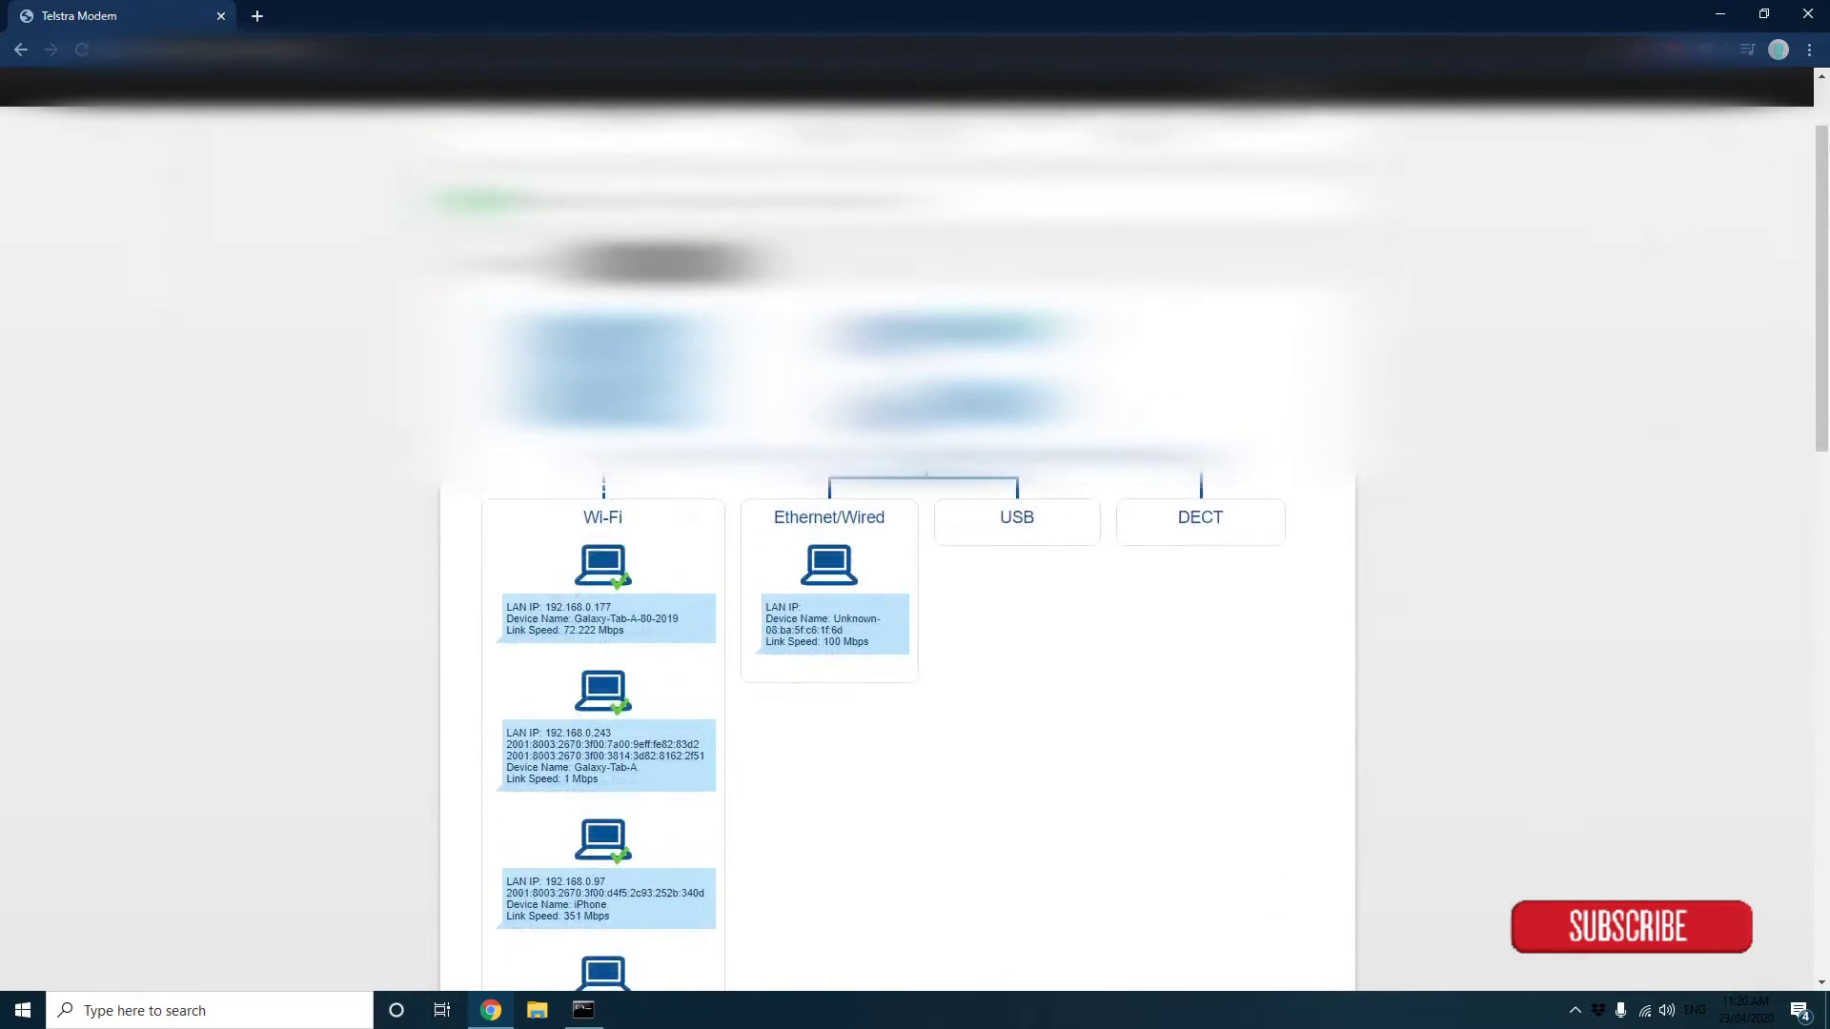
Step: Find HUDSONXBOXONES in the device list and copy its LAN IP 192.168.0.163
scroll(558, 442, "down", 6)
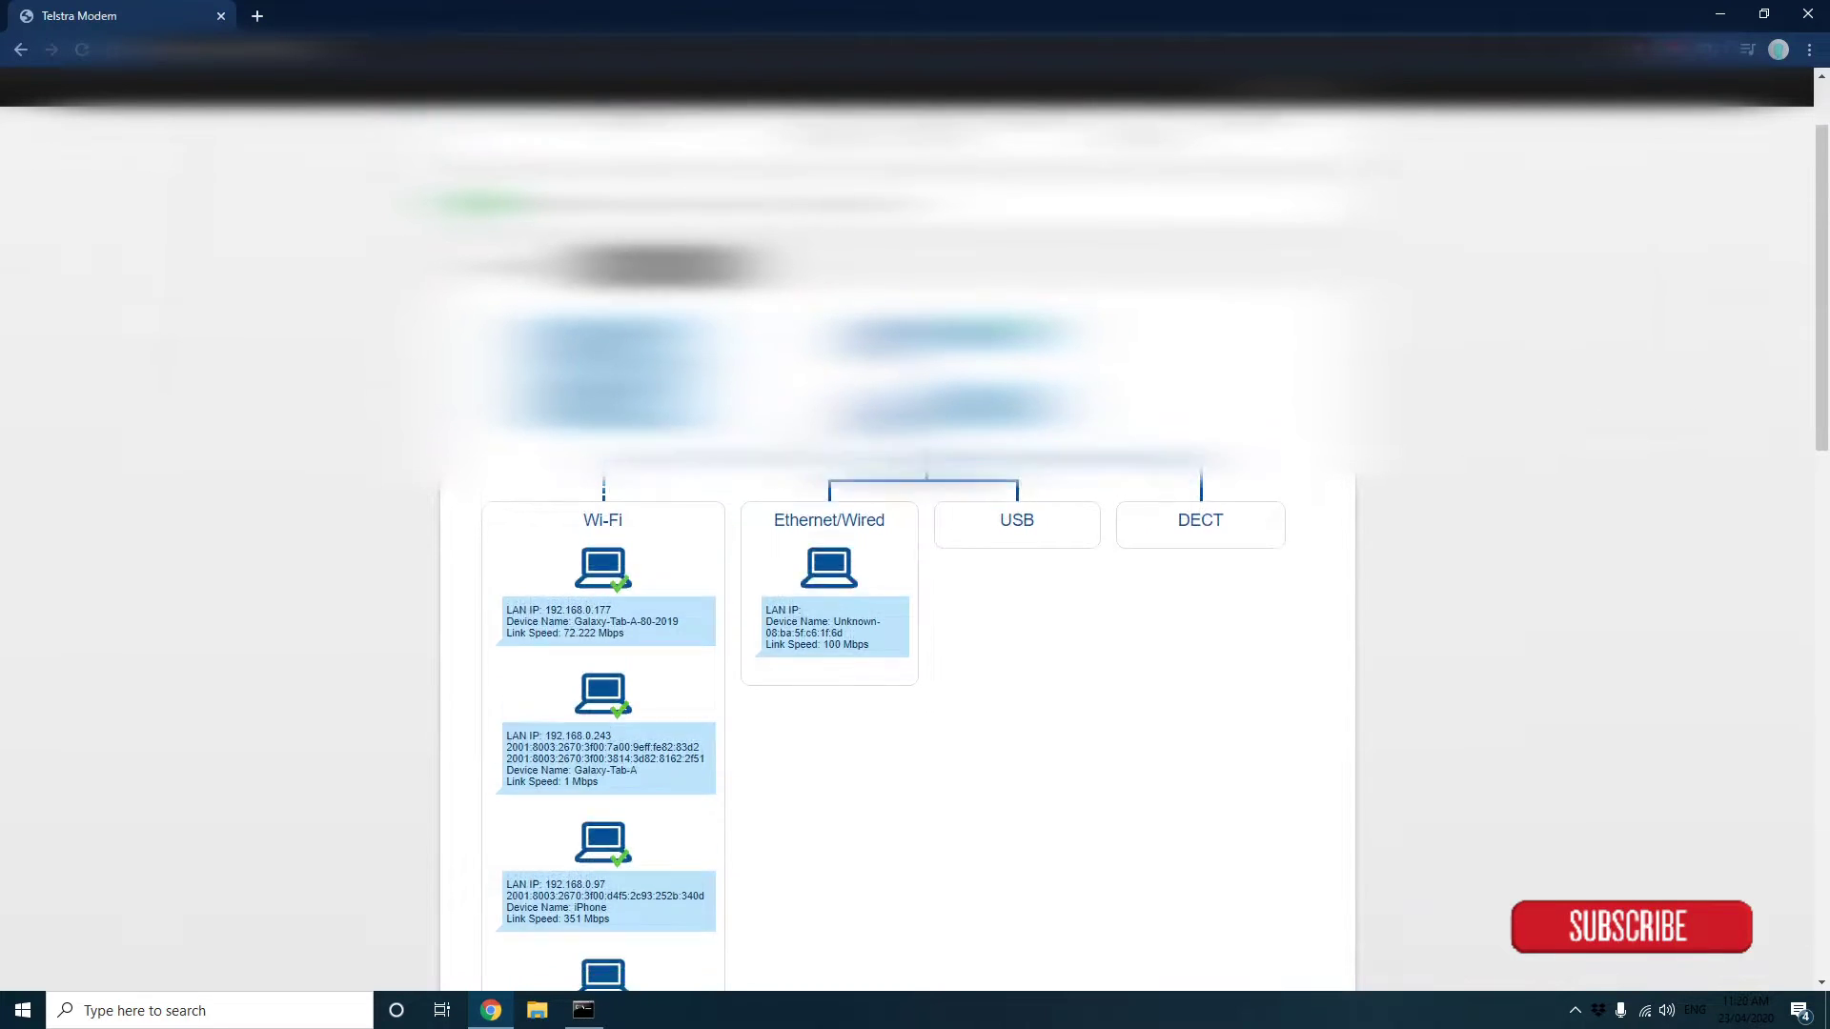
scroll(559, 441, "down", 3)
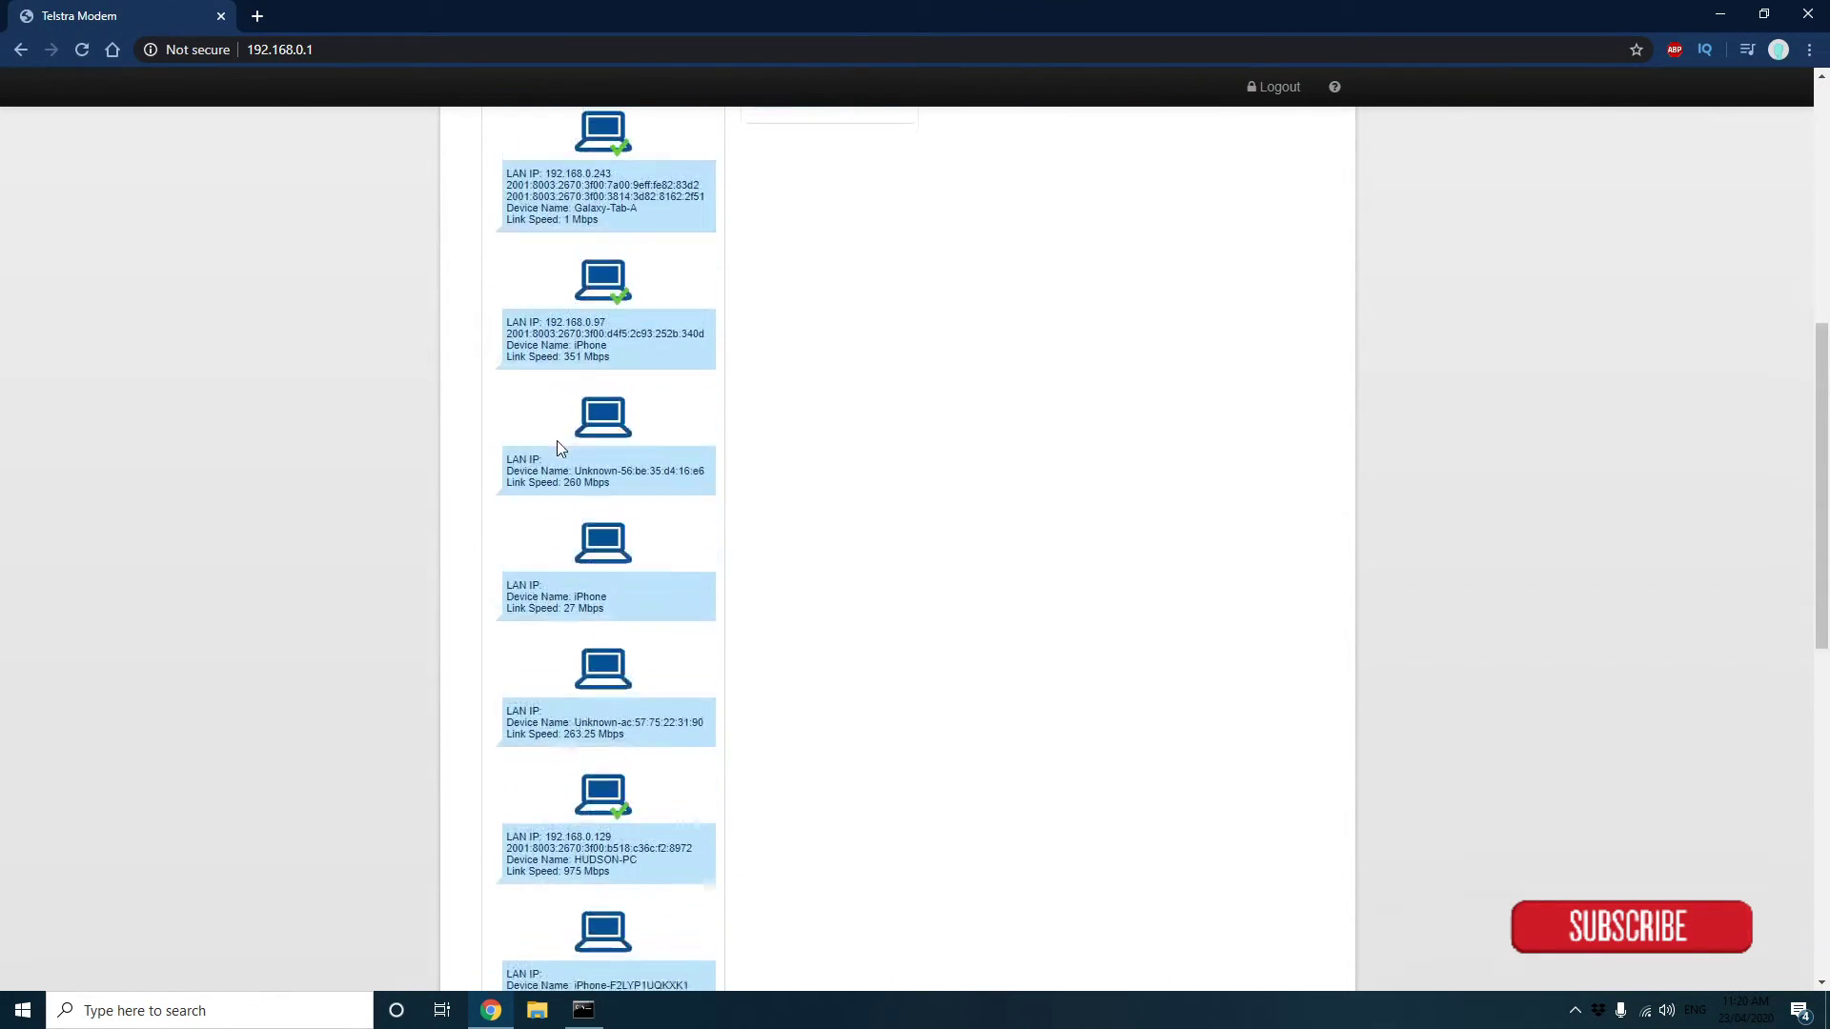
scroll(559, 448, "down", 4)
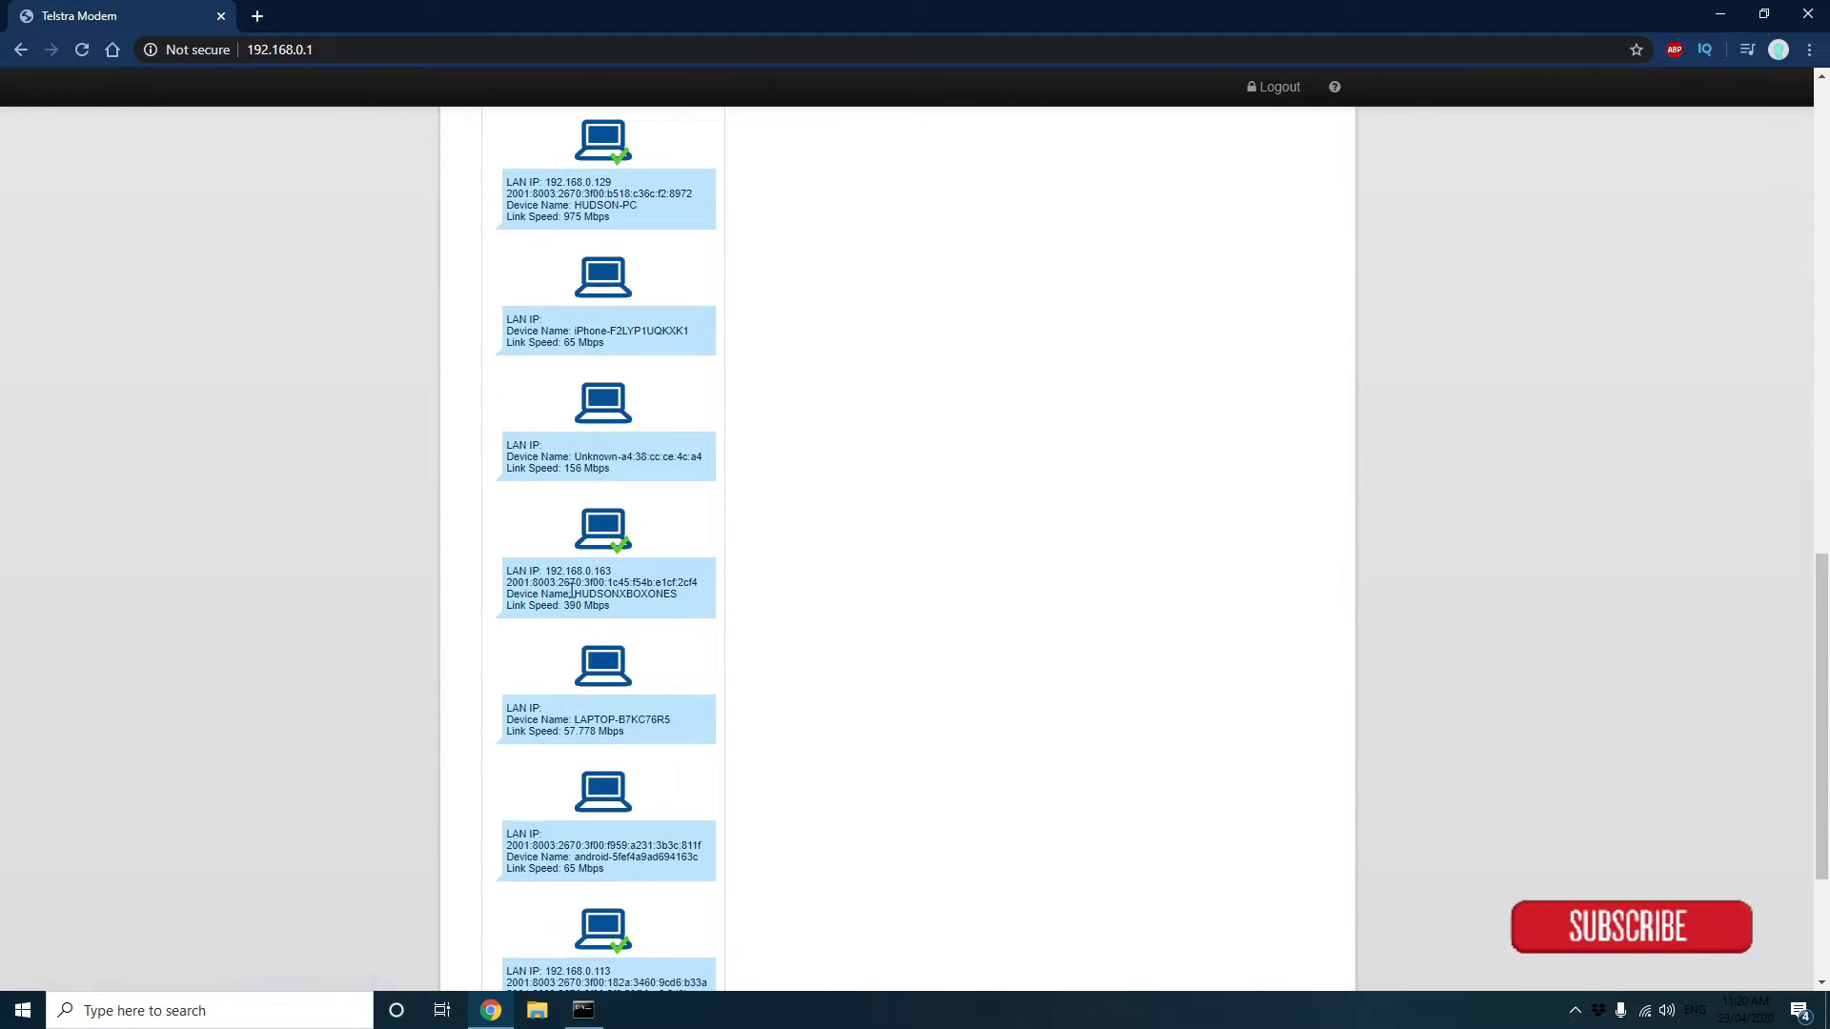
left_click_drag(509, 595, 682, 591)
left_click(683, 591)
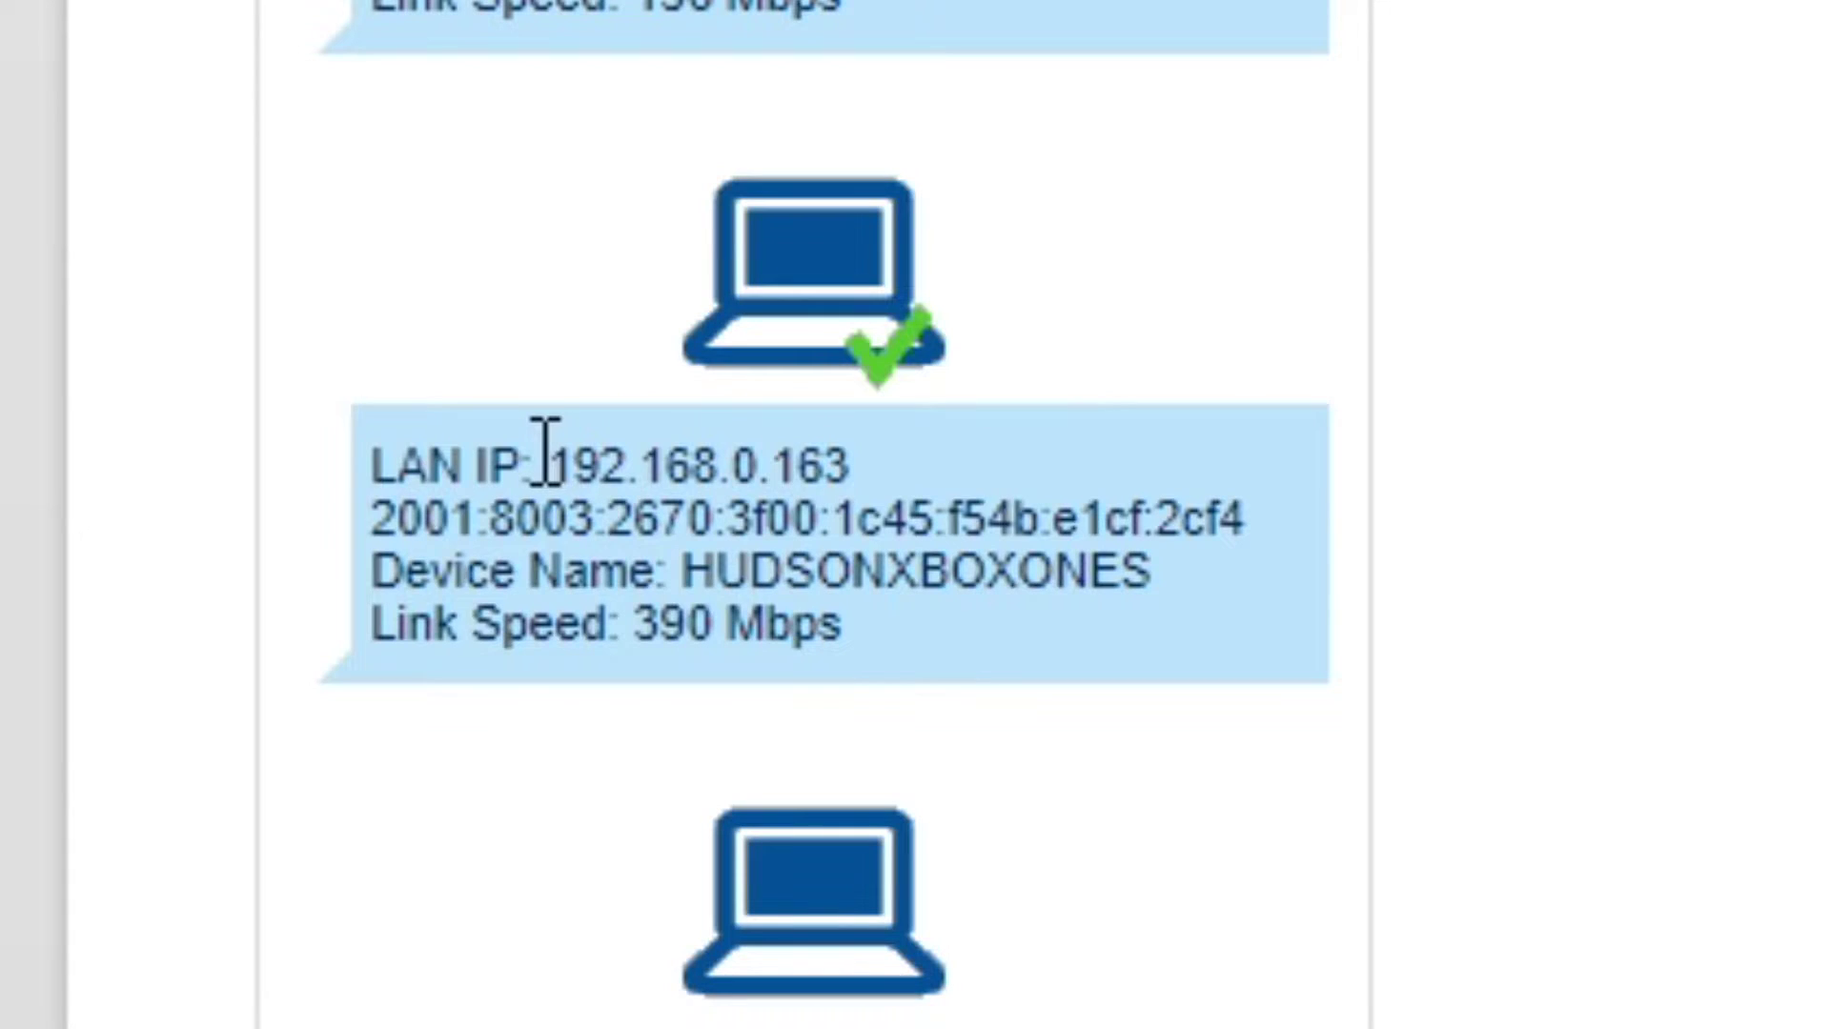
left_click_drag(550, 570, 609, 570)
left_click_drag(837, 461, 785, 482)
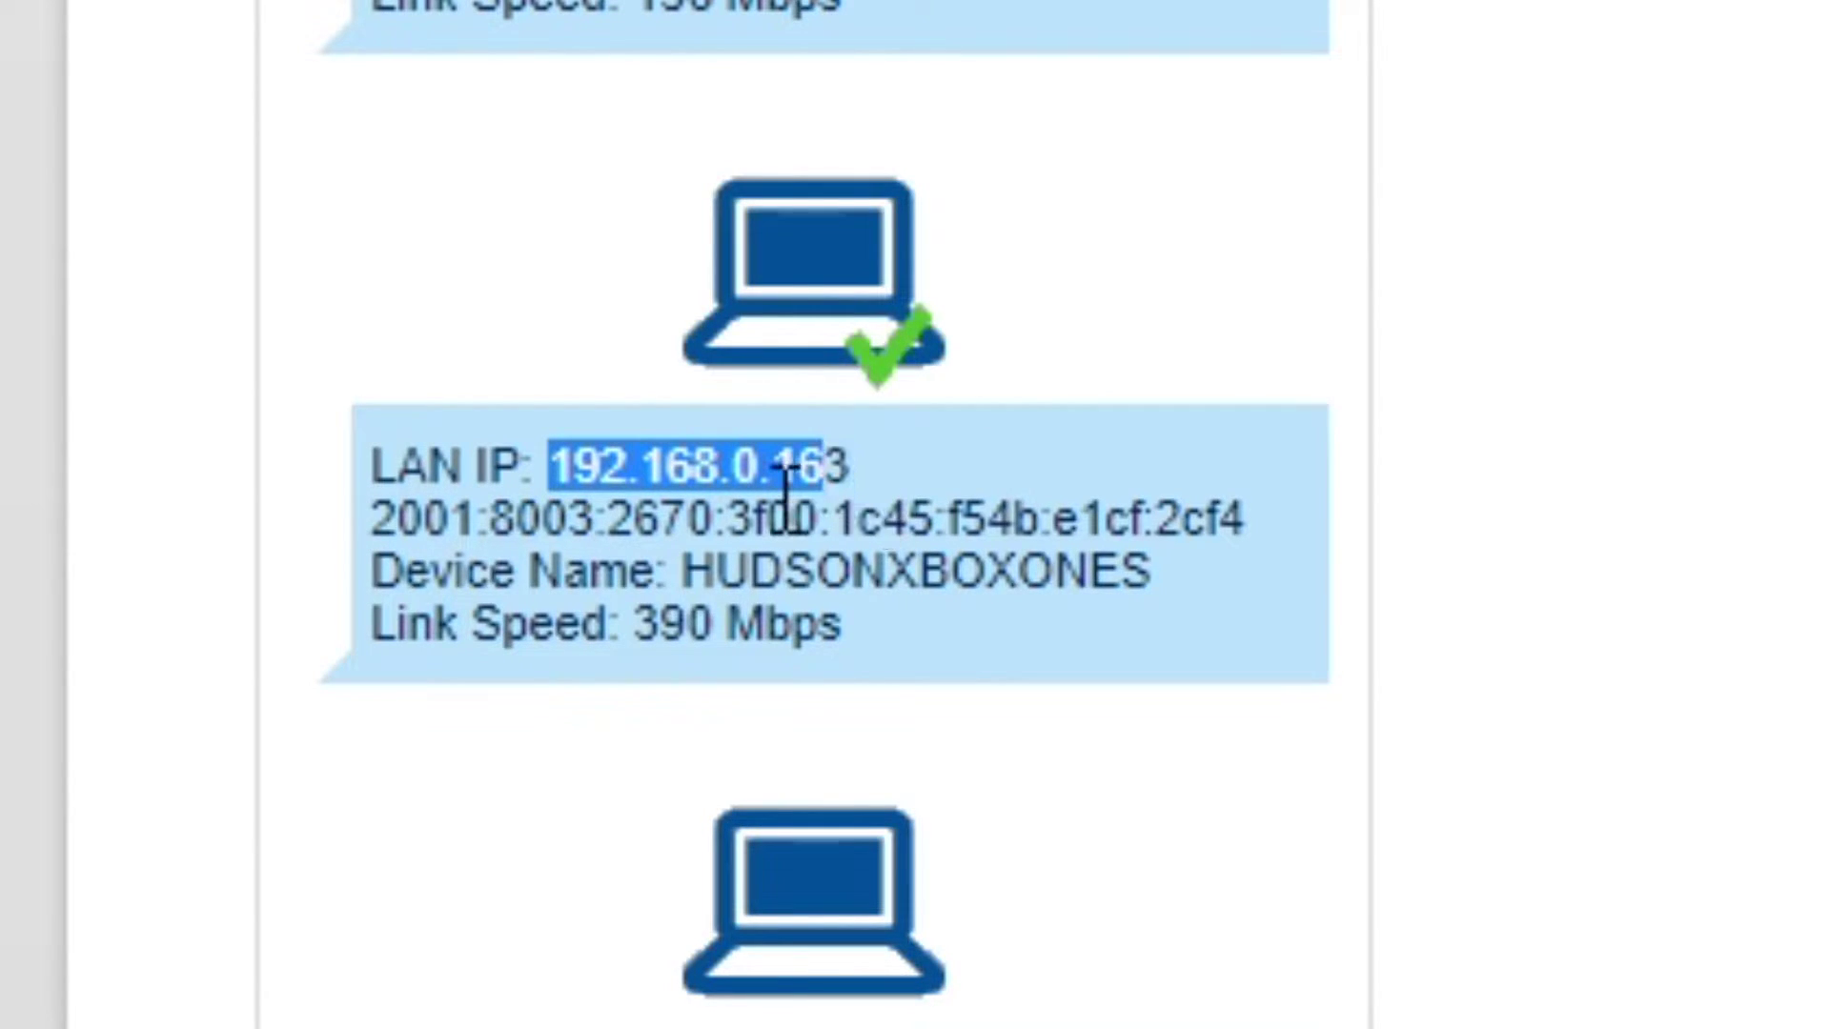
right_click(777, 503)
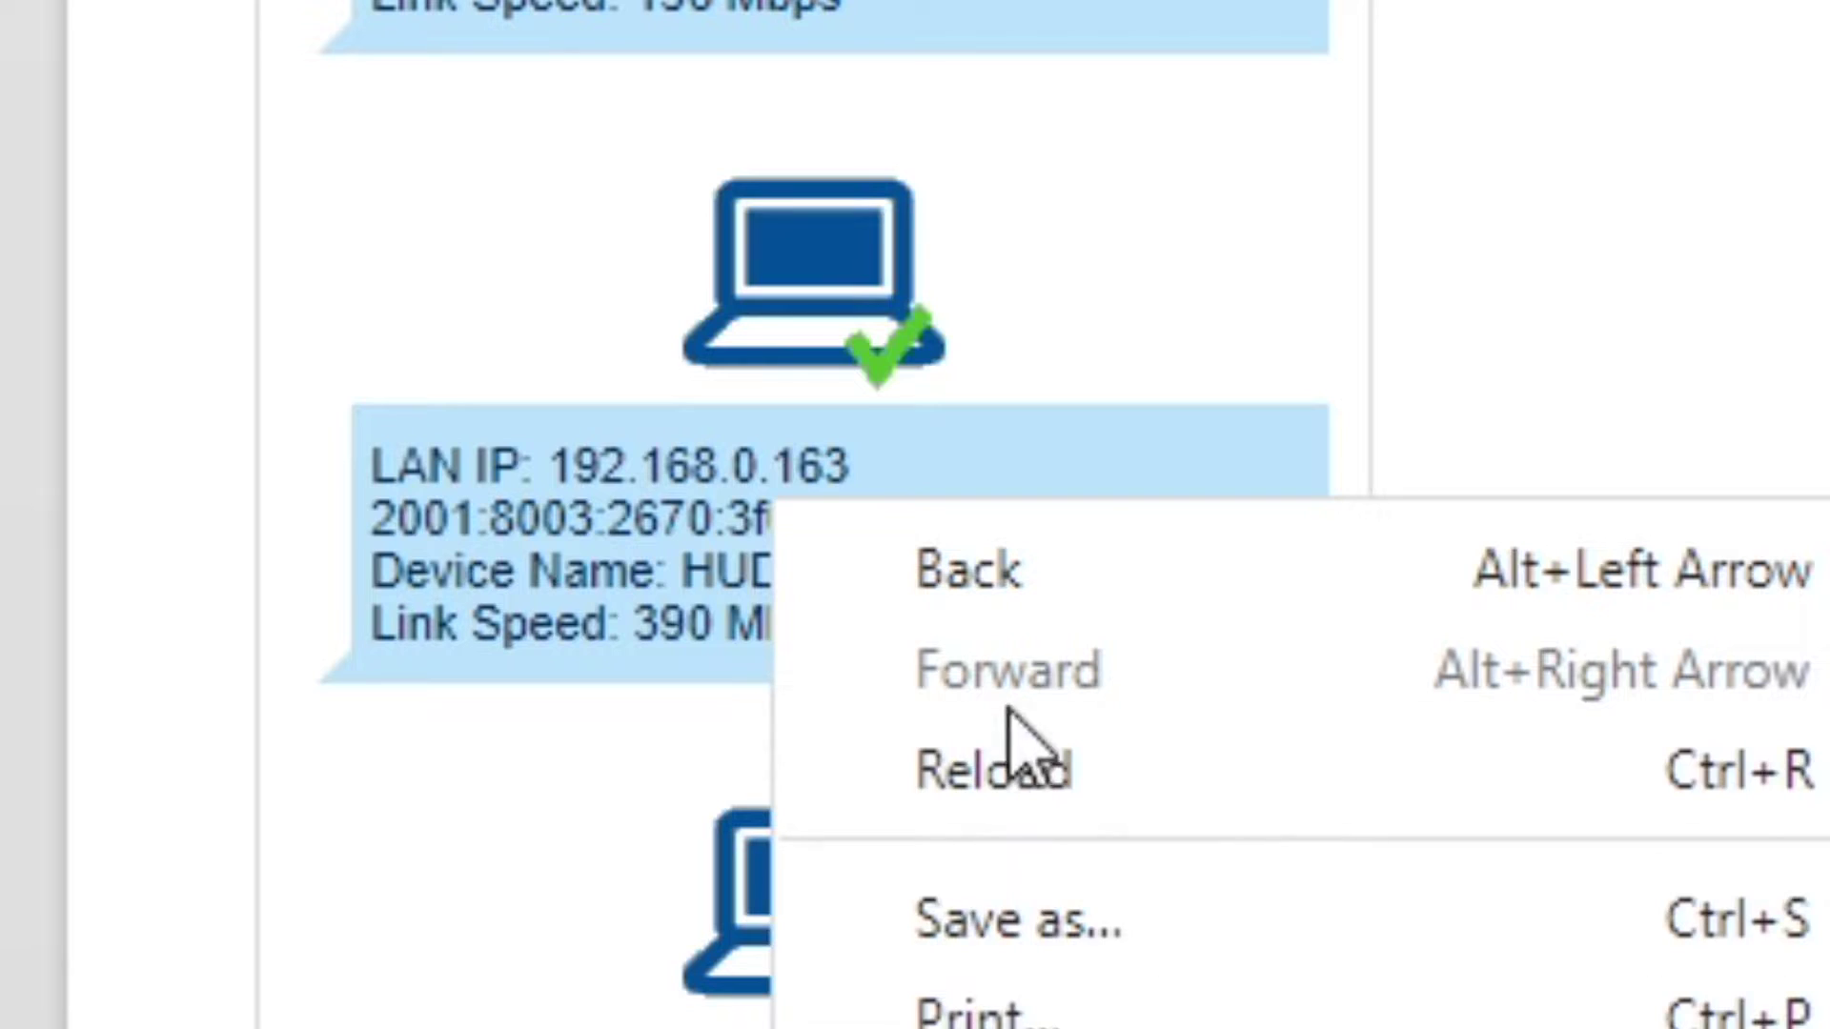
double_click(717, 459)
right_click(720, 458)
left_click(915, 523)
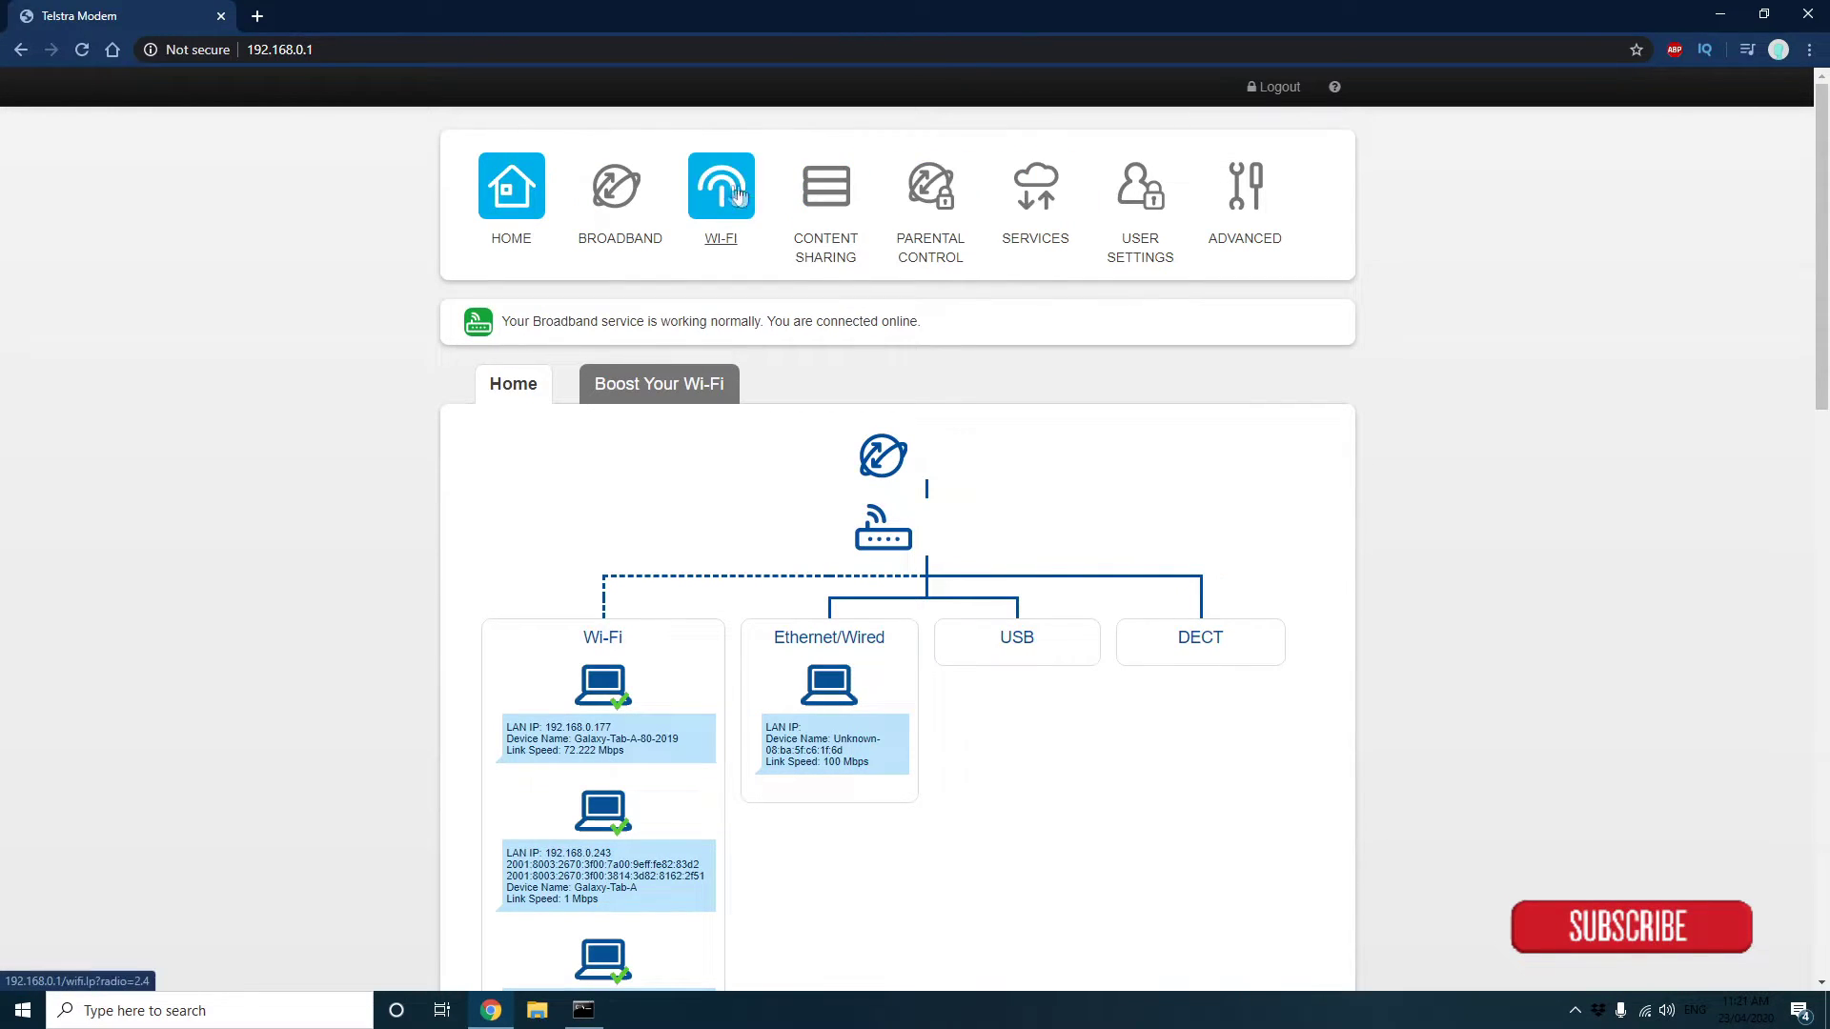
Step: Open Services > Port Forwarding and add a new port mapping row
left_click(826, 191)
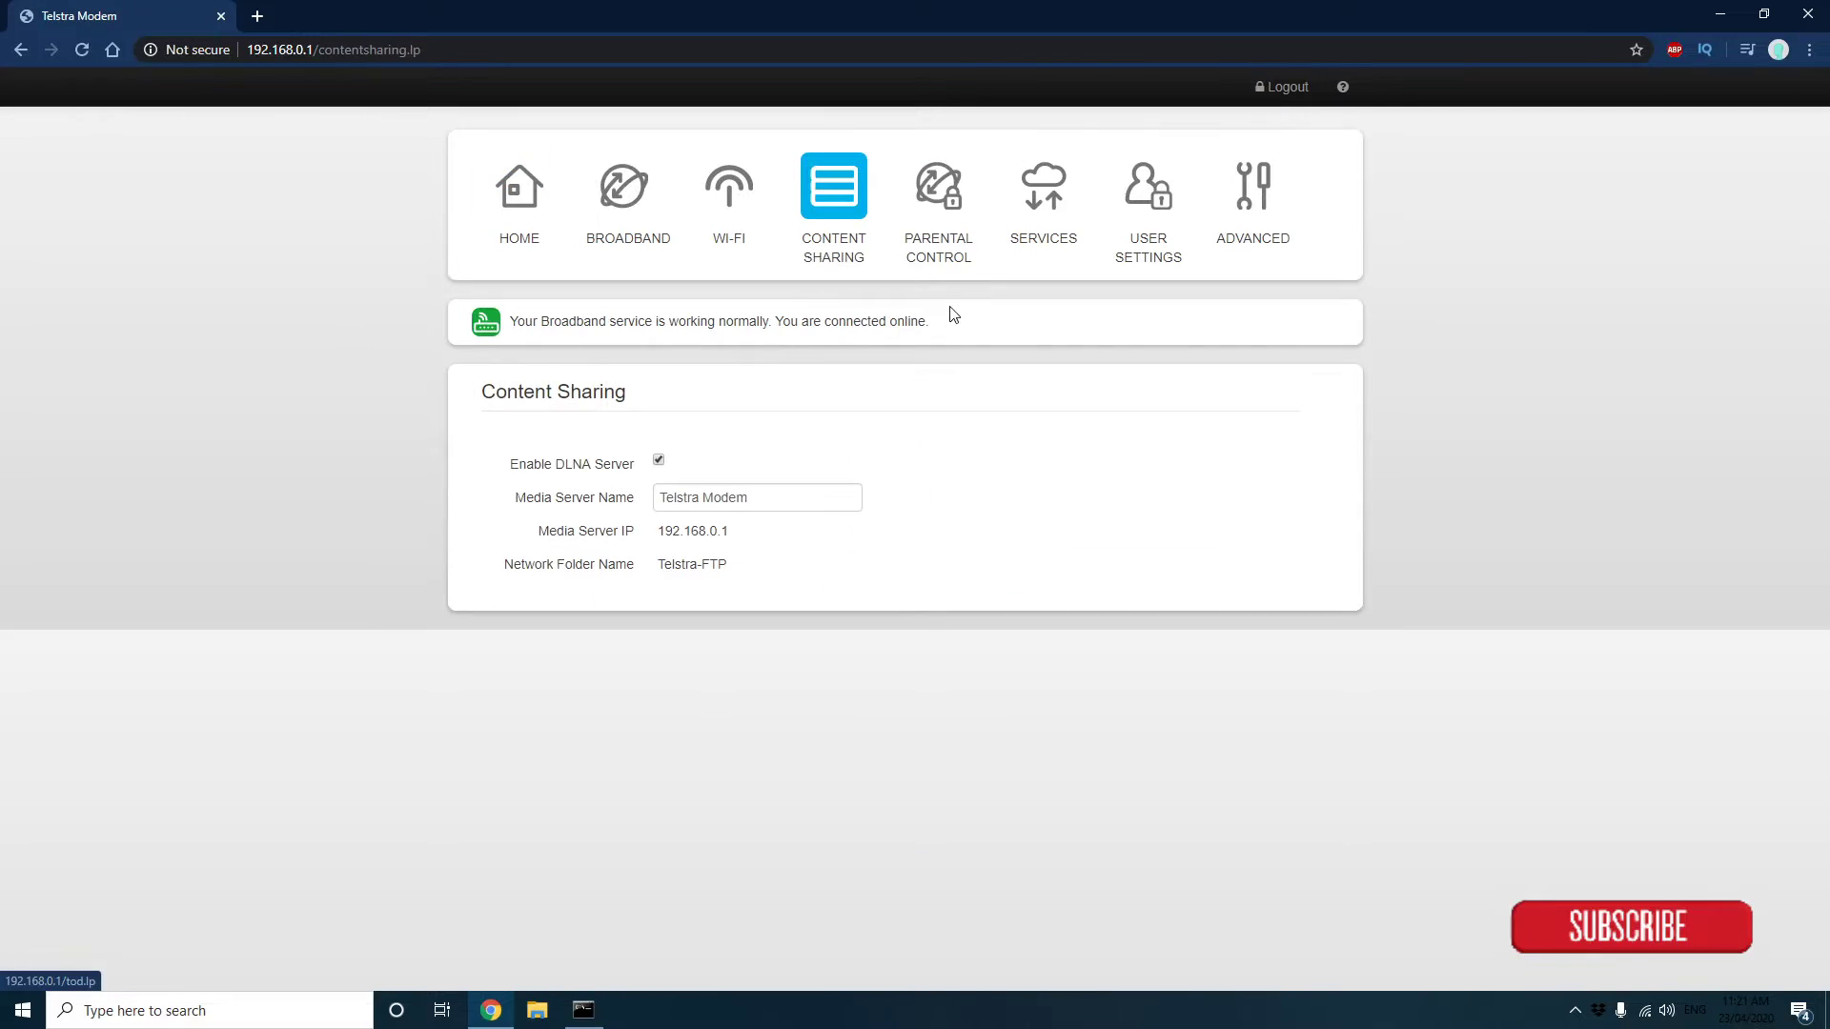
left_click(1034, 207)
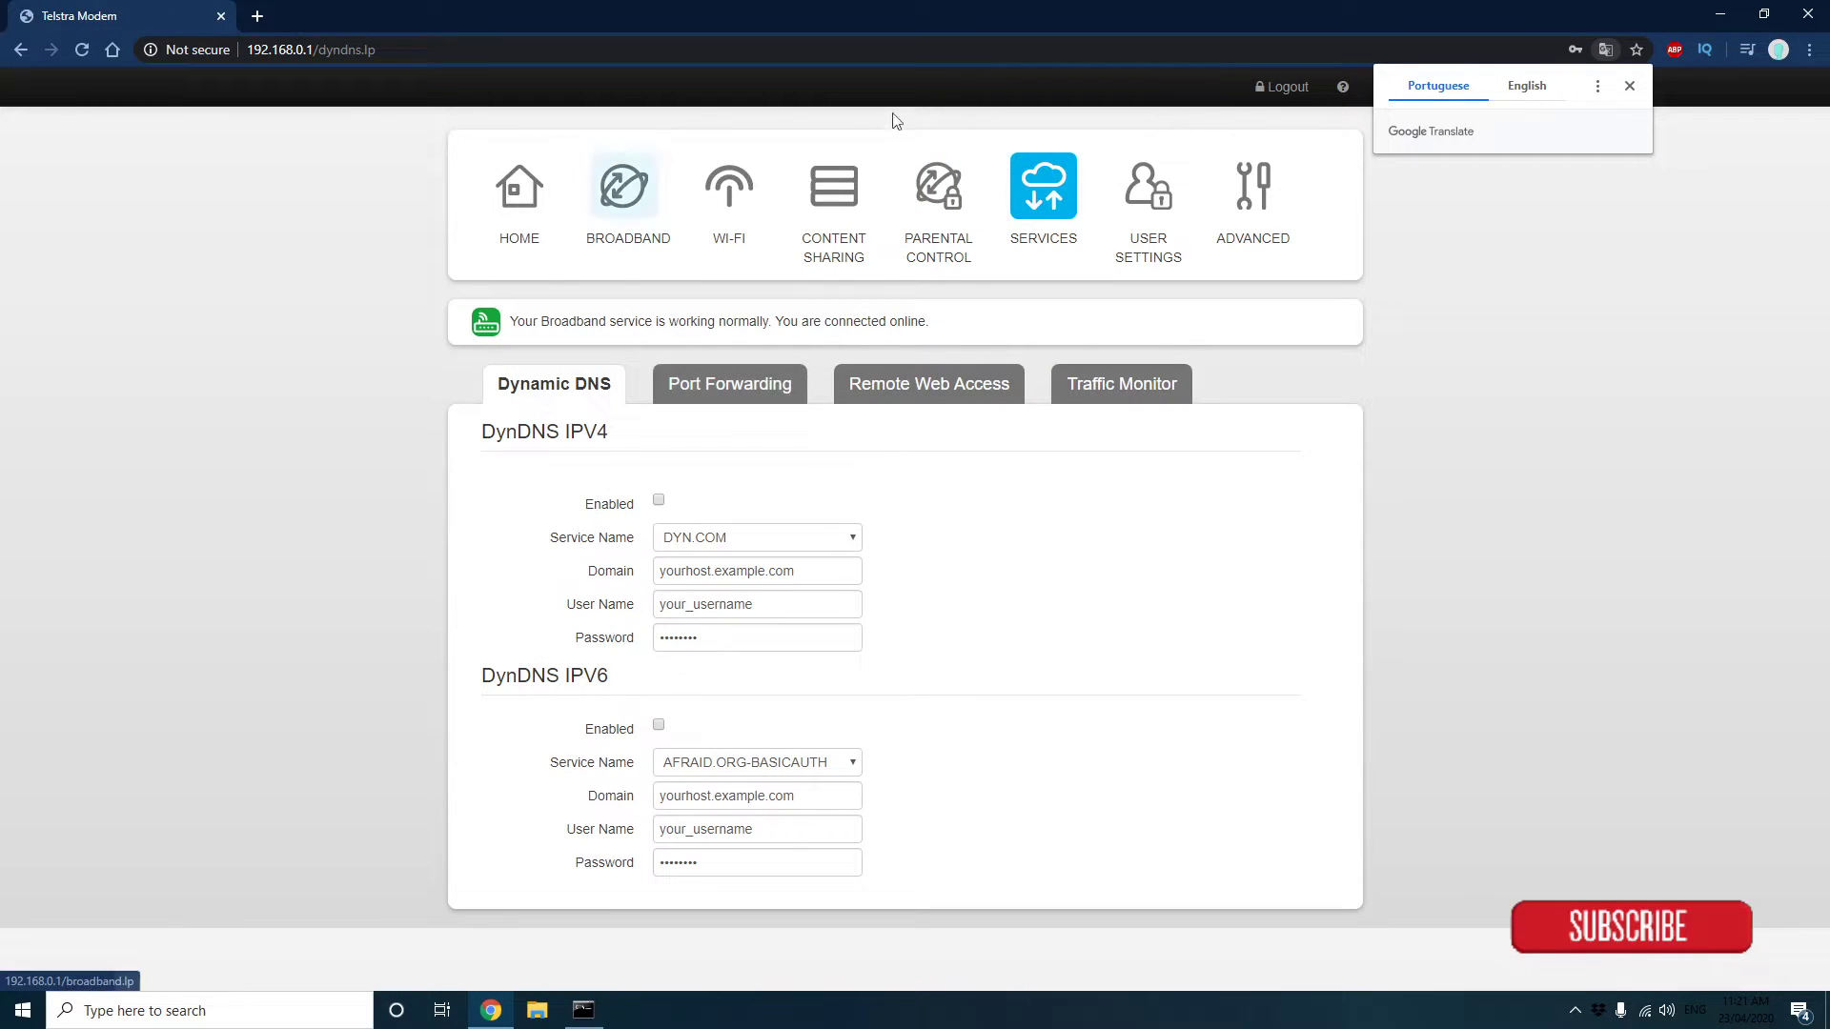
left_click(724, 393)
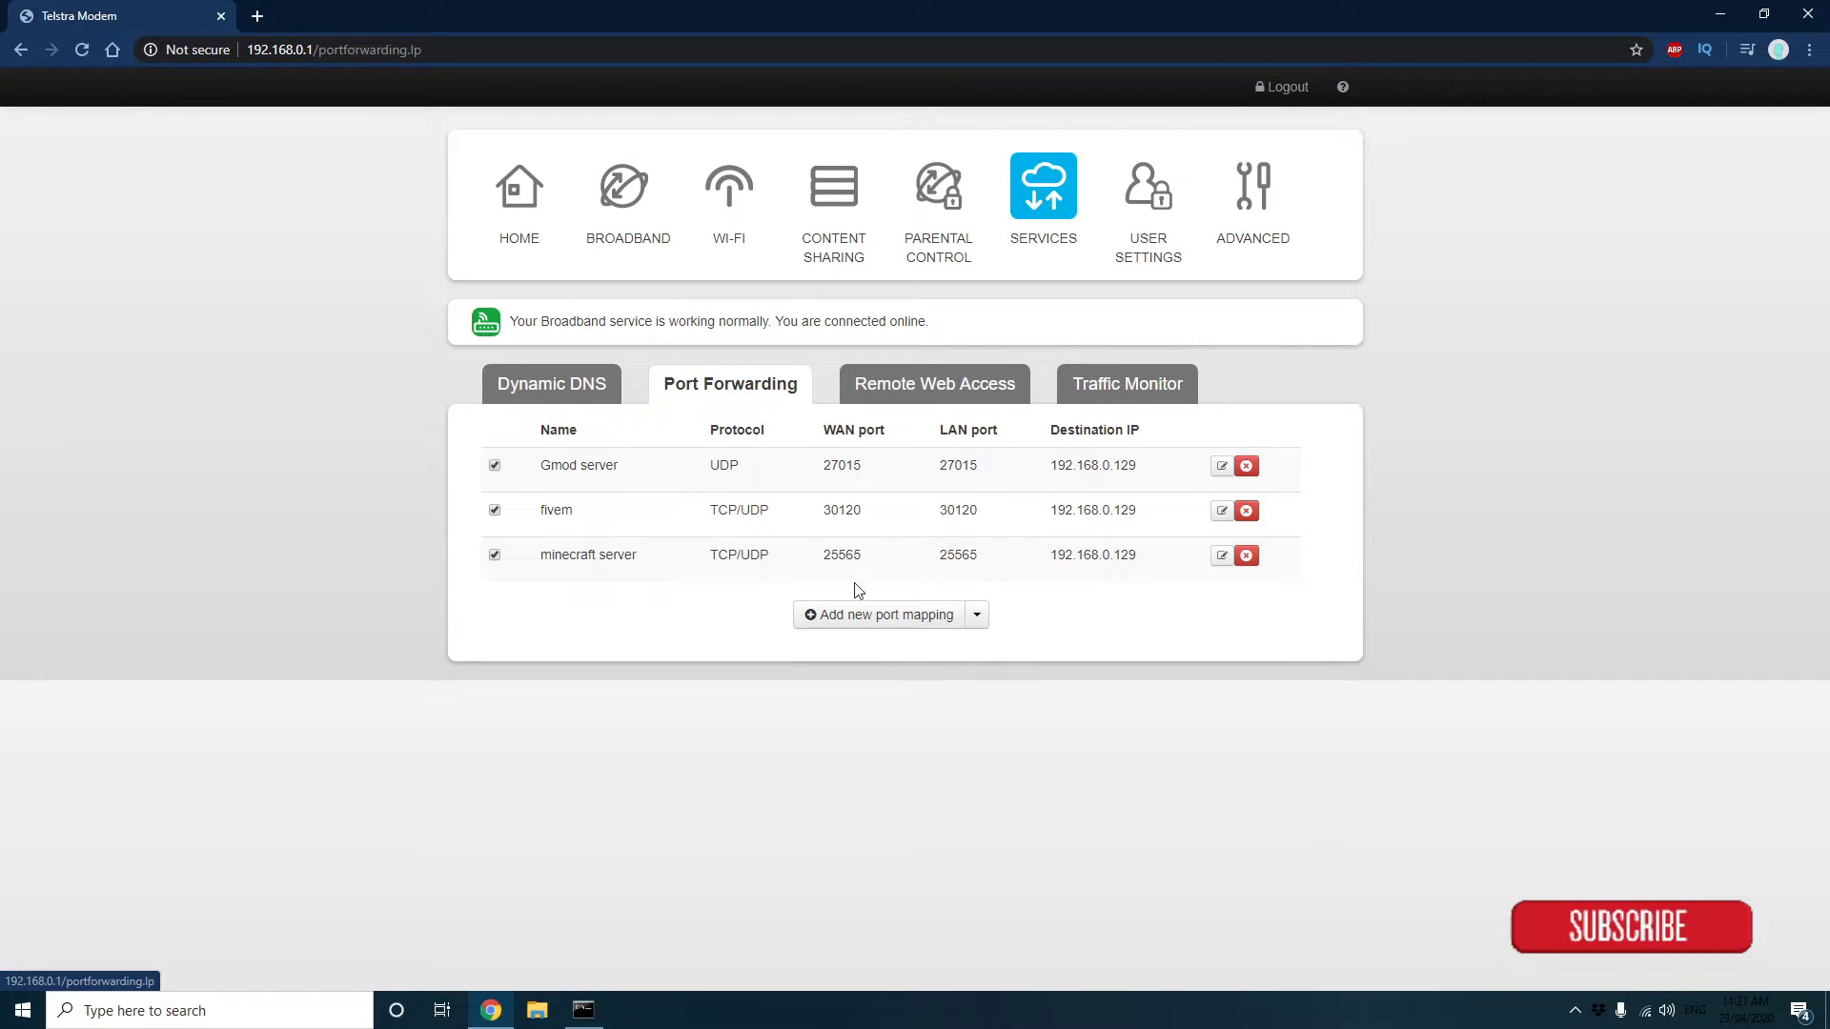
left_click(871, 626)
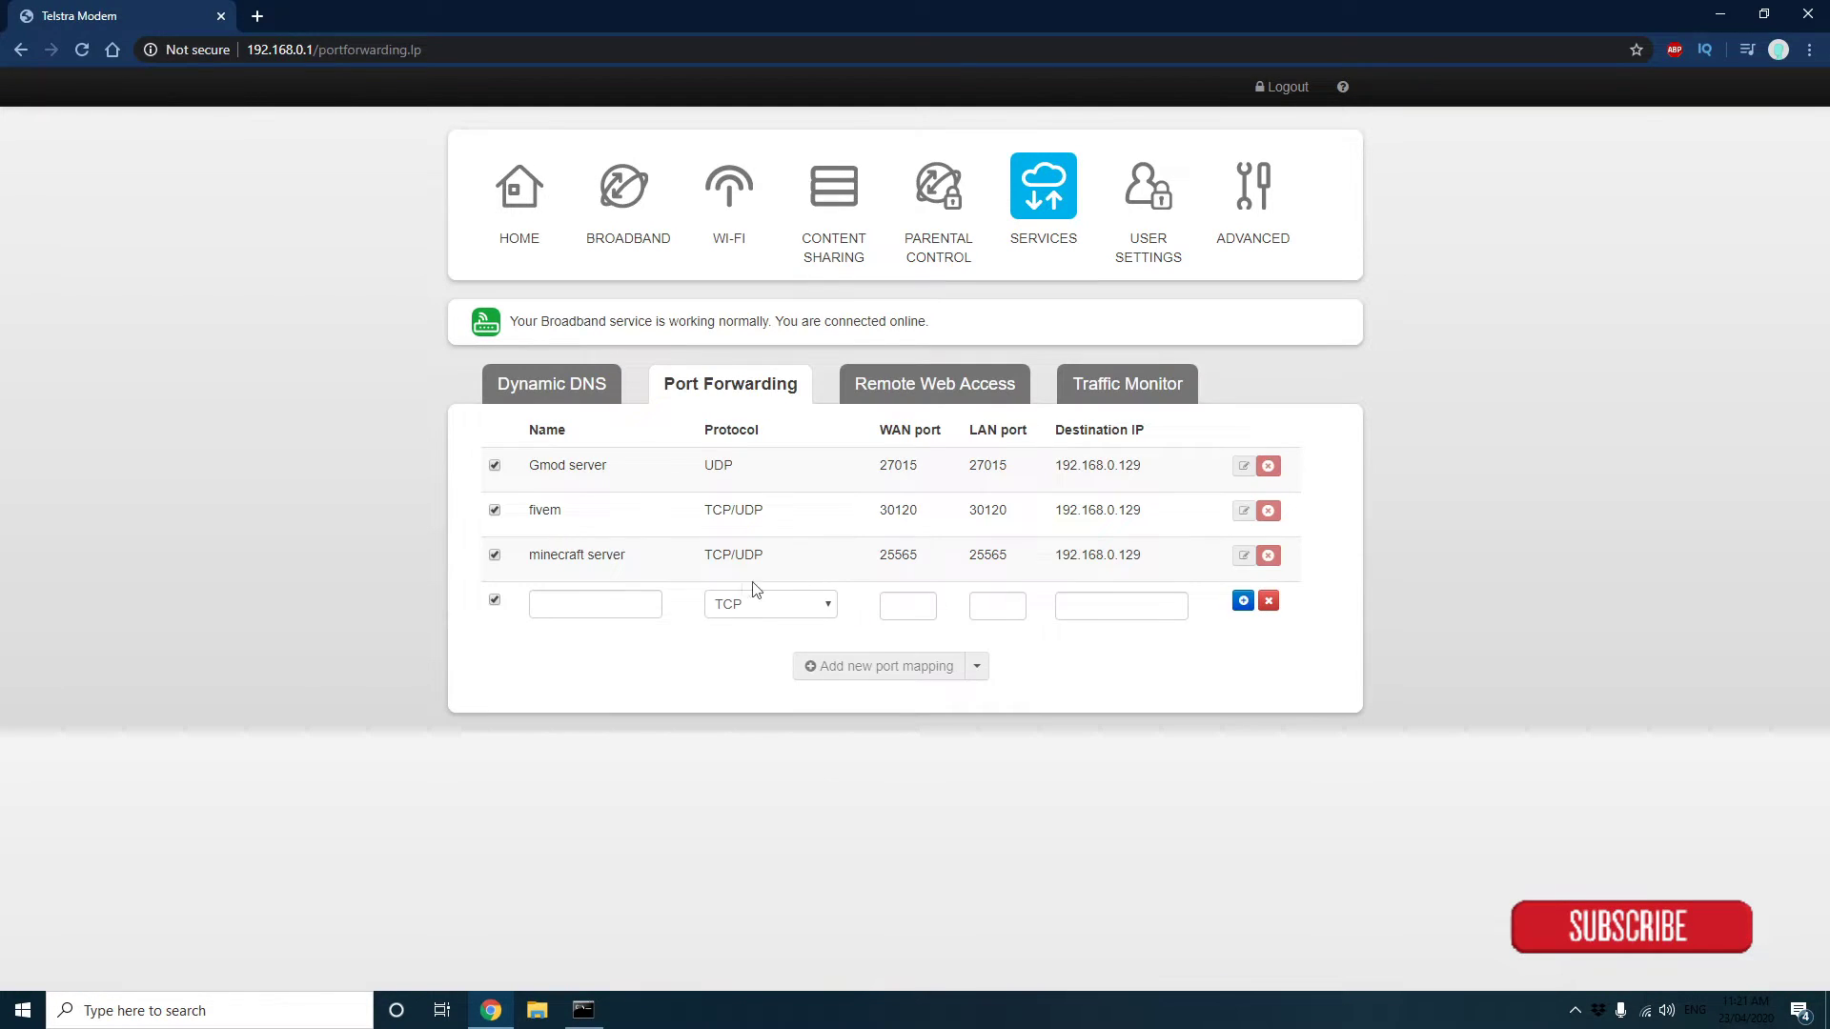
Step: Name the new rule 'xbox' and set its protocol to UDP
left_click(599, 610)
type("xbox")
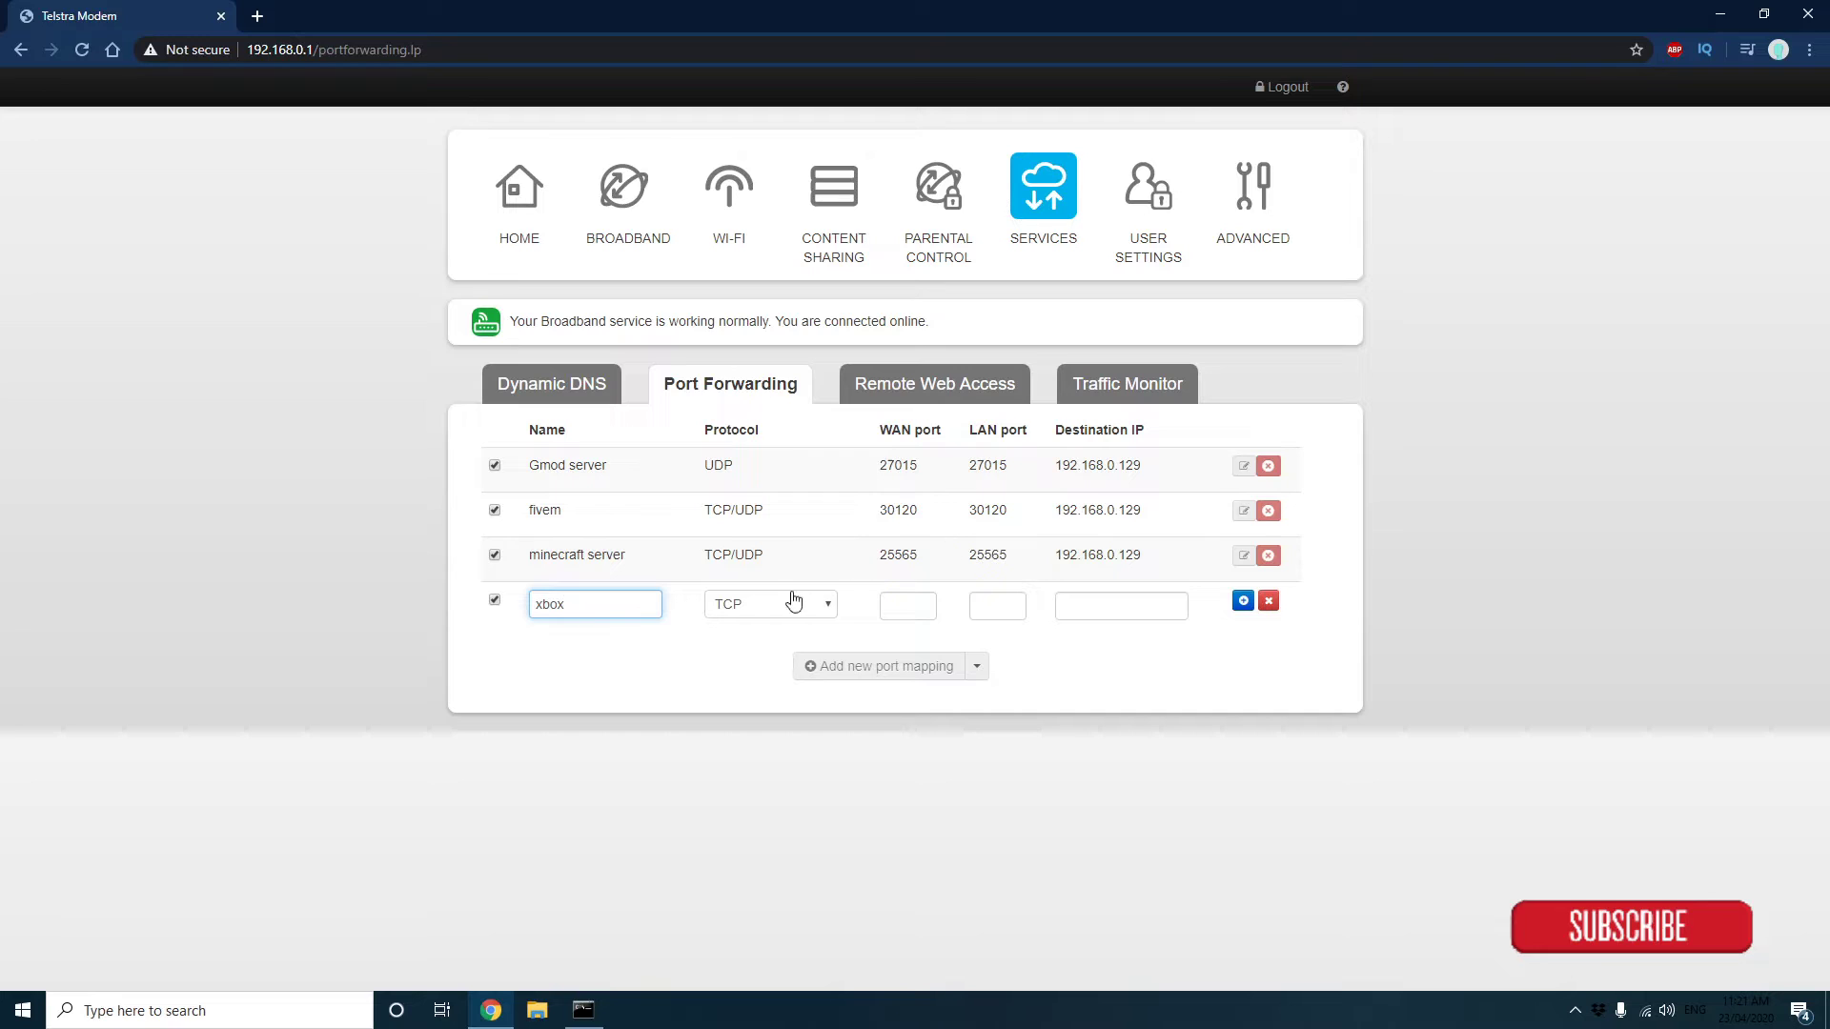
left_click(727, 667)
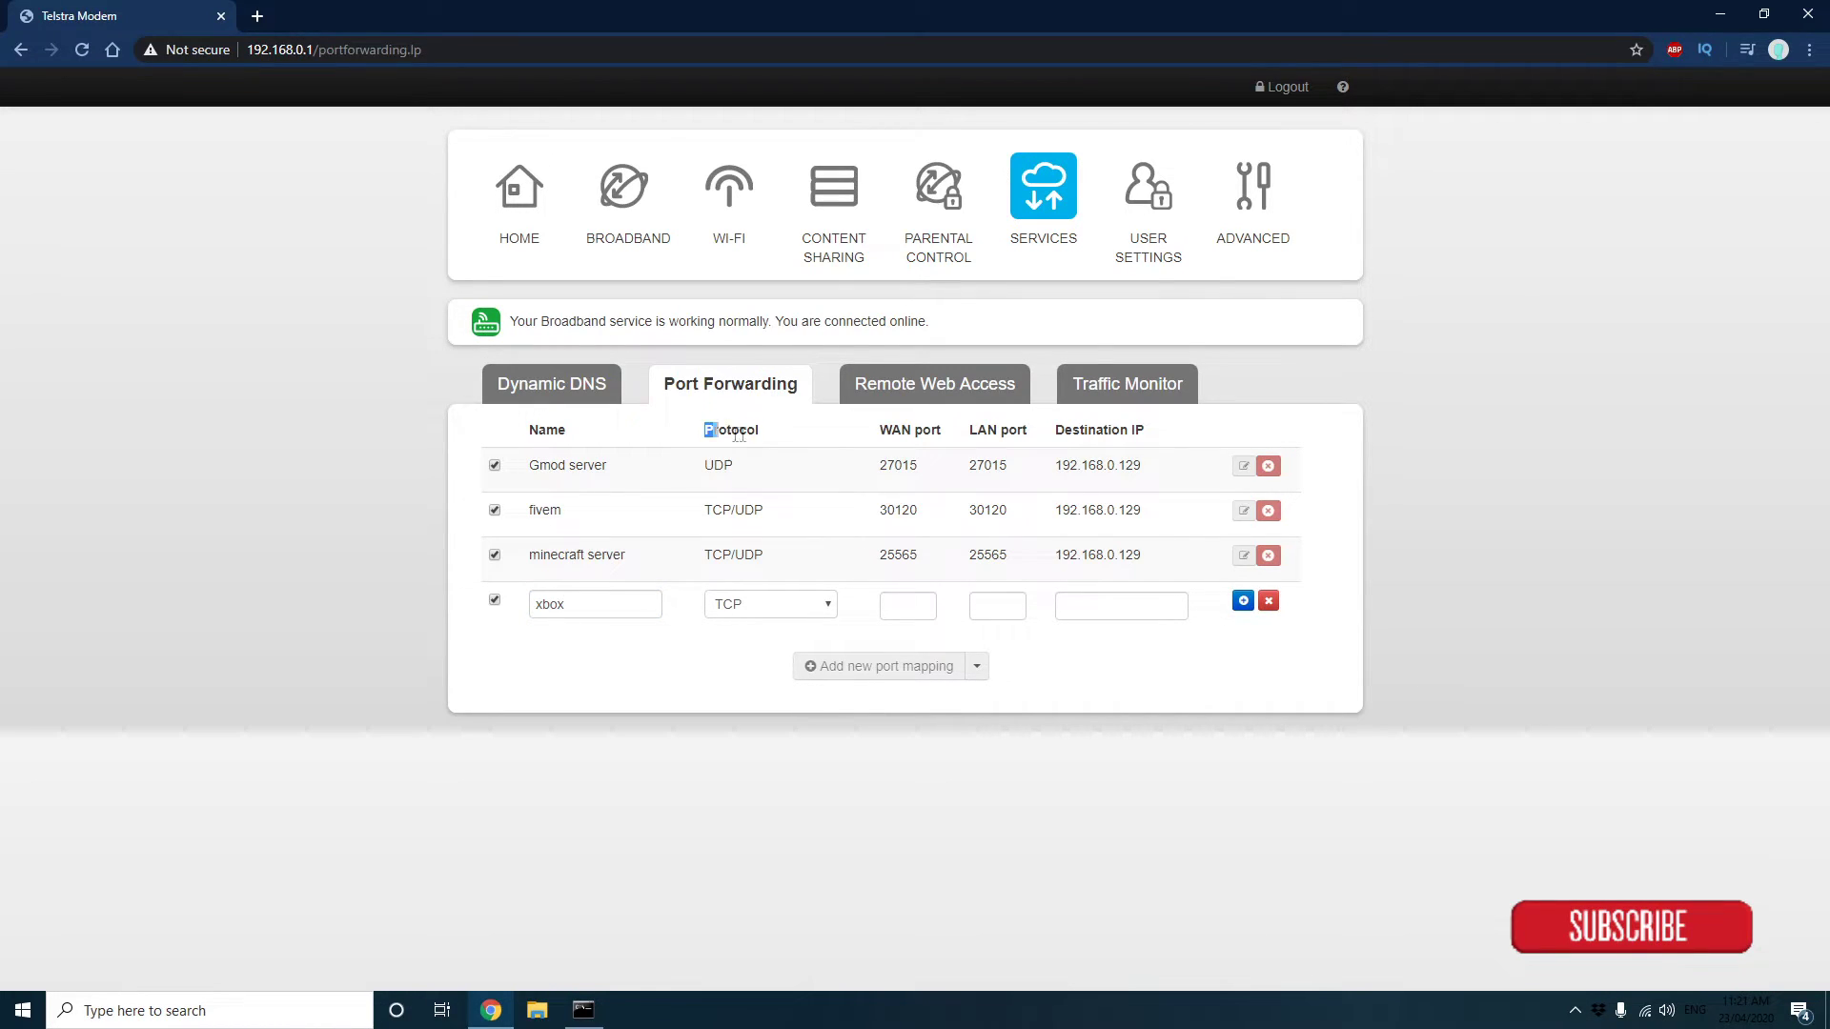
left_click(756, 602)
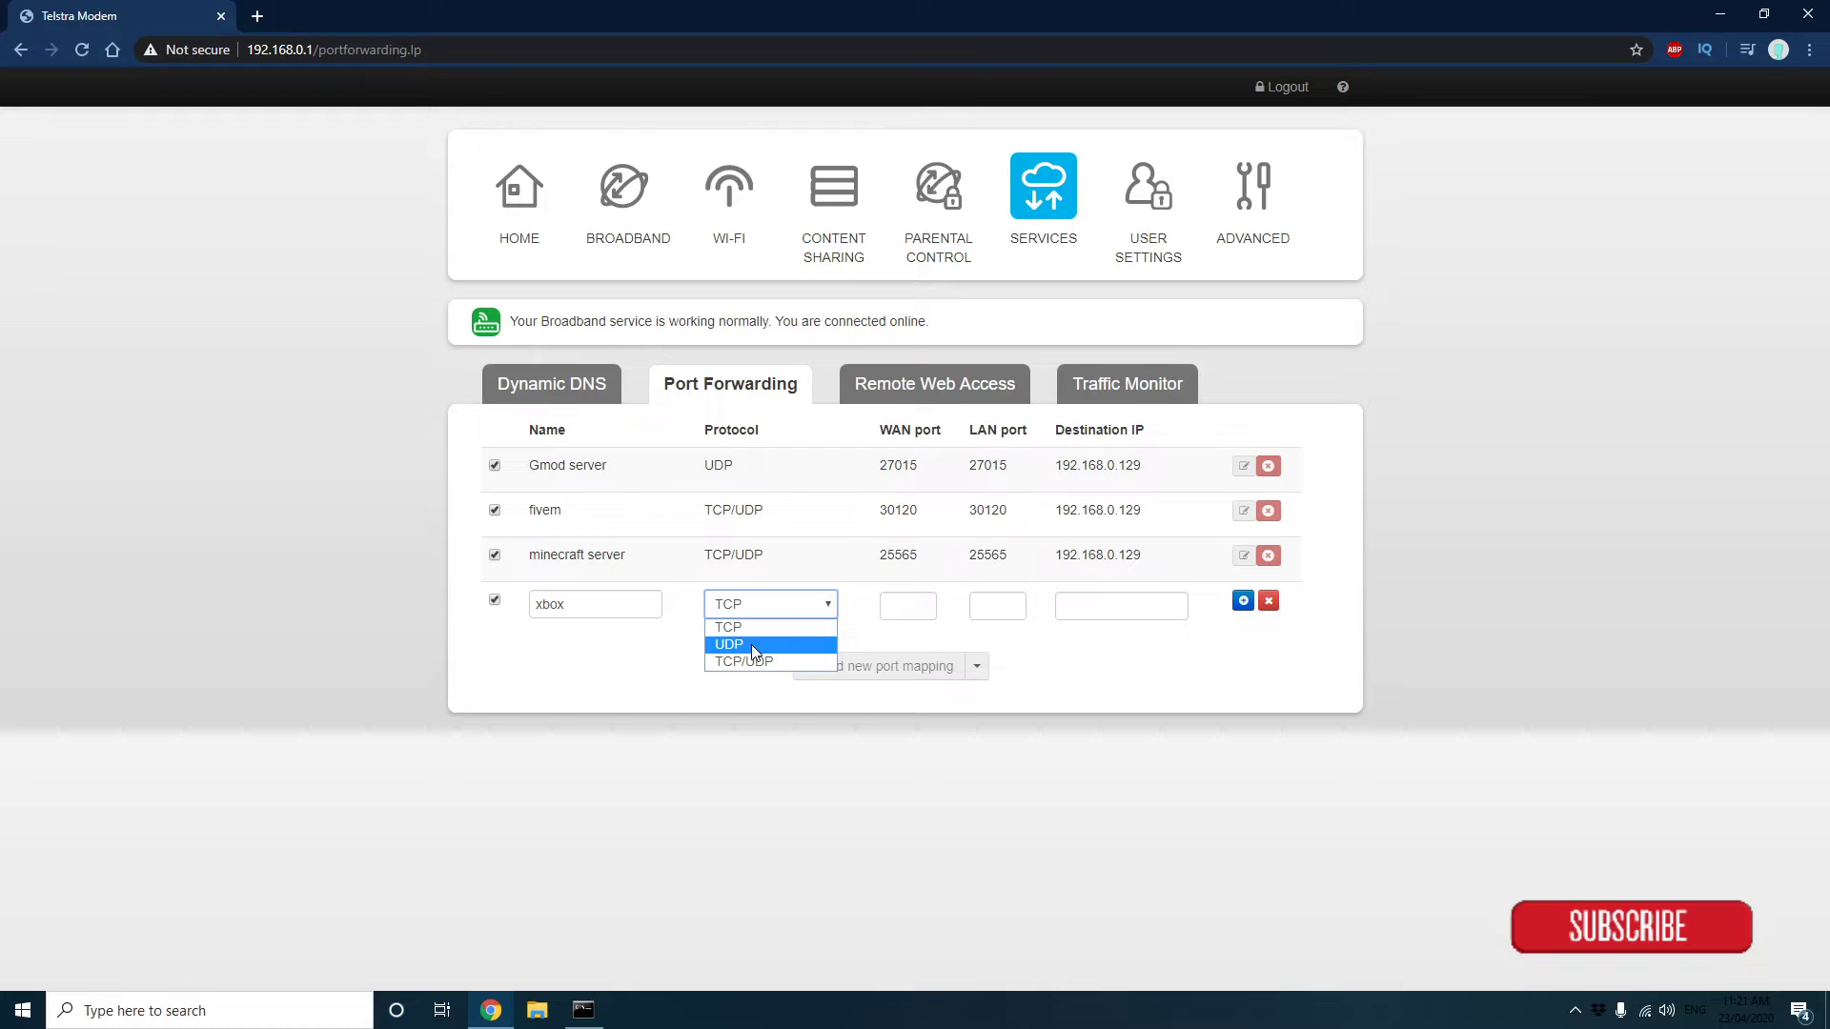
left_click(753, 646)
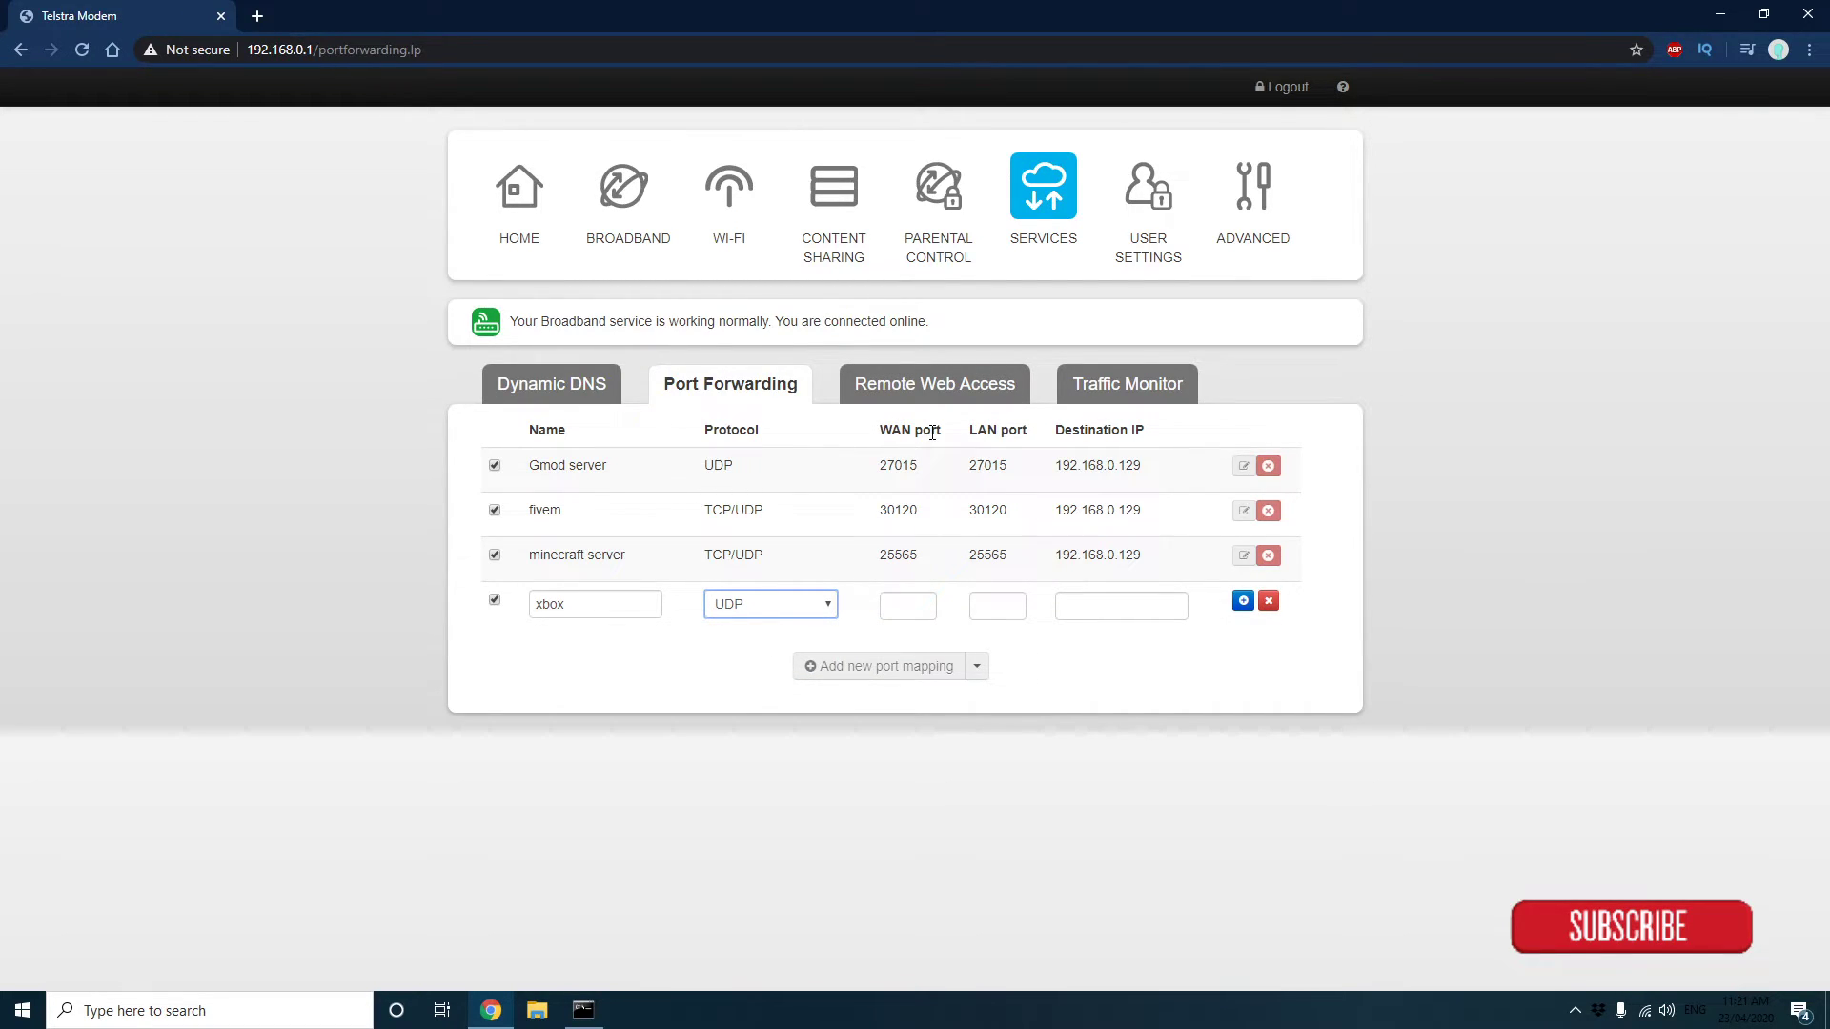
Step: Set both the WAN and LAN ports of the rule to 88
left_click(906, 606)
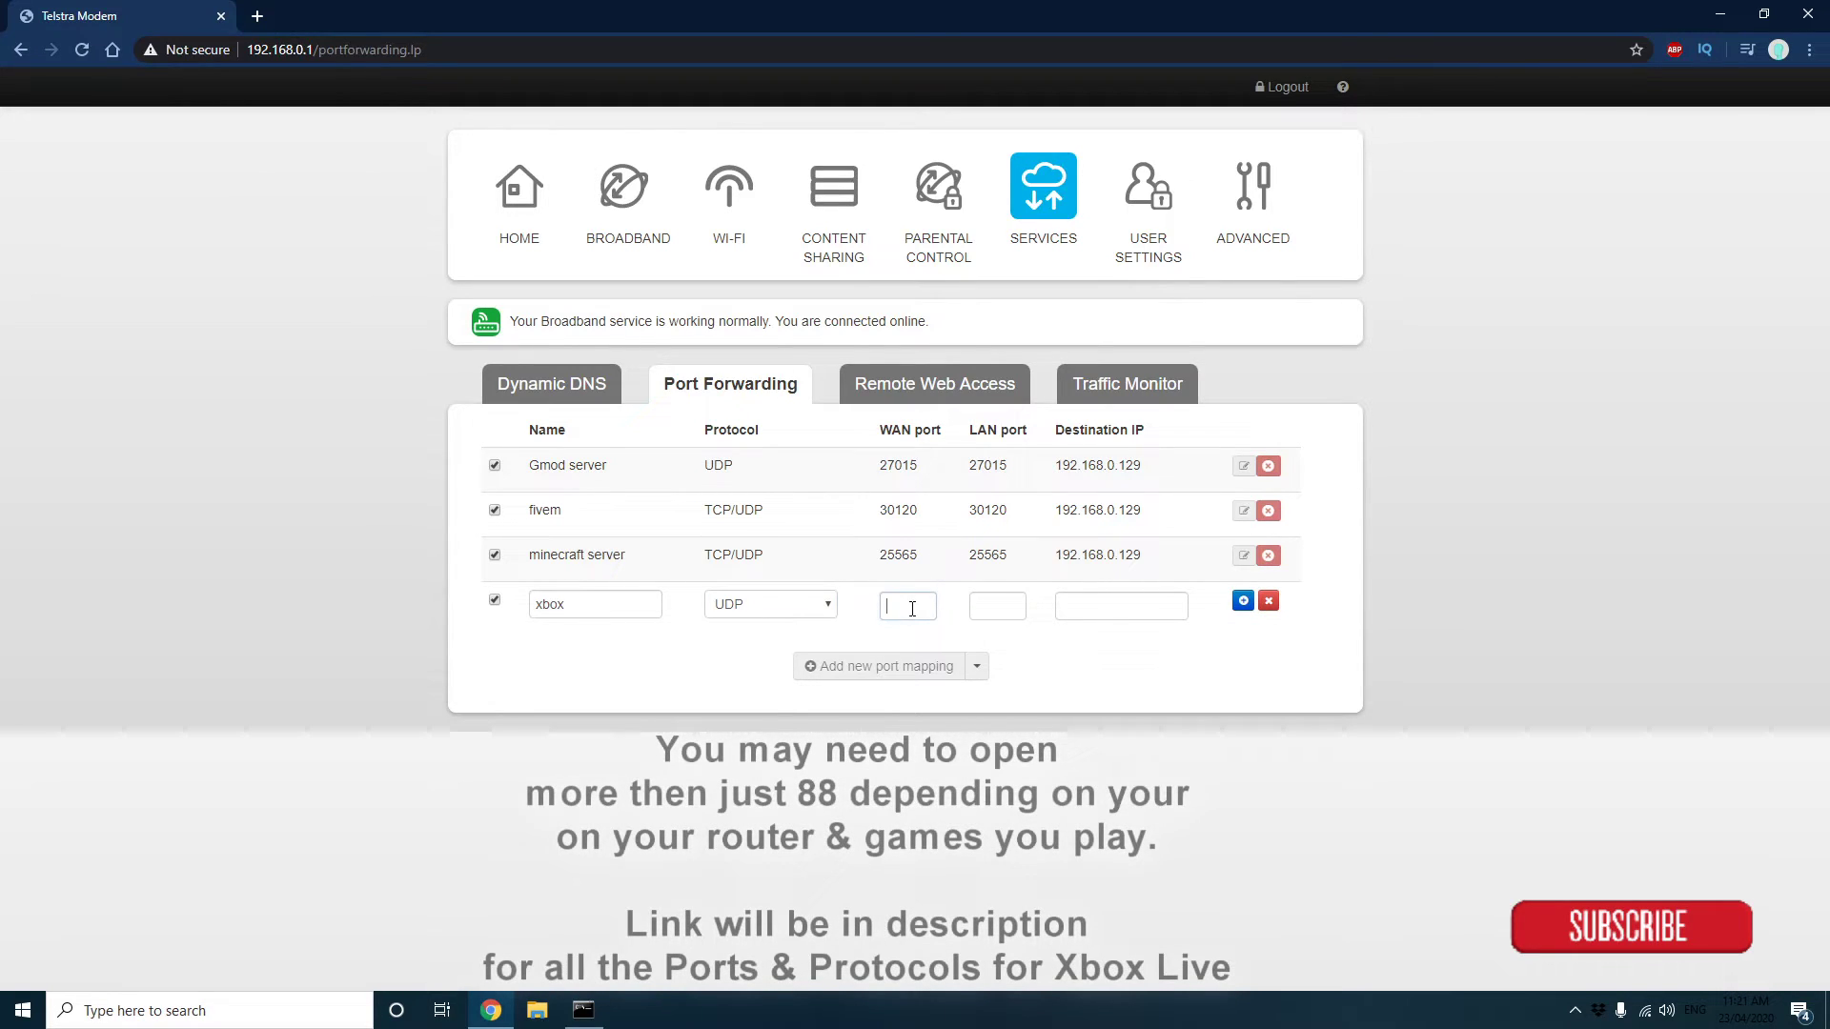
type("88")
left_click(1007, 608)
type("88")
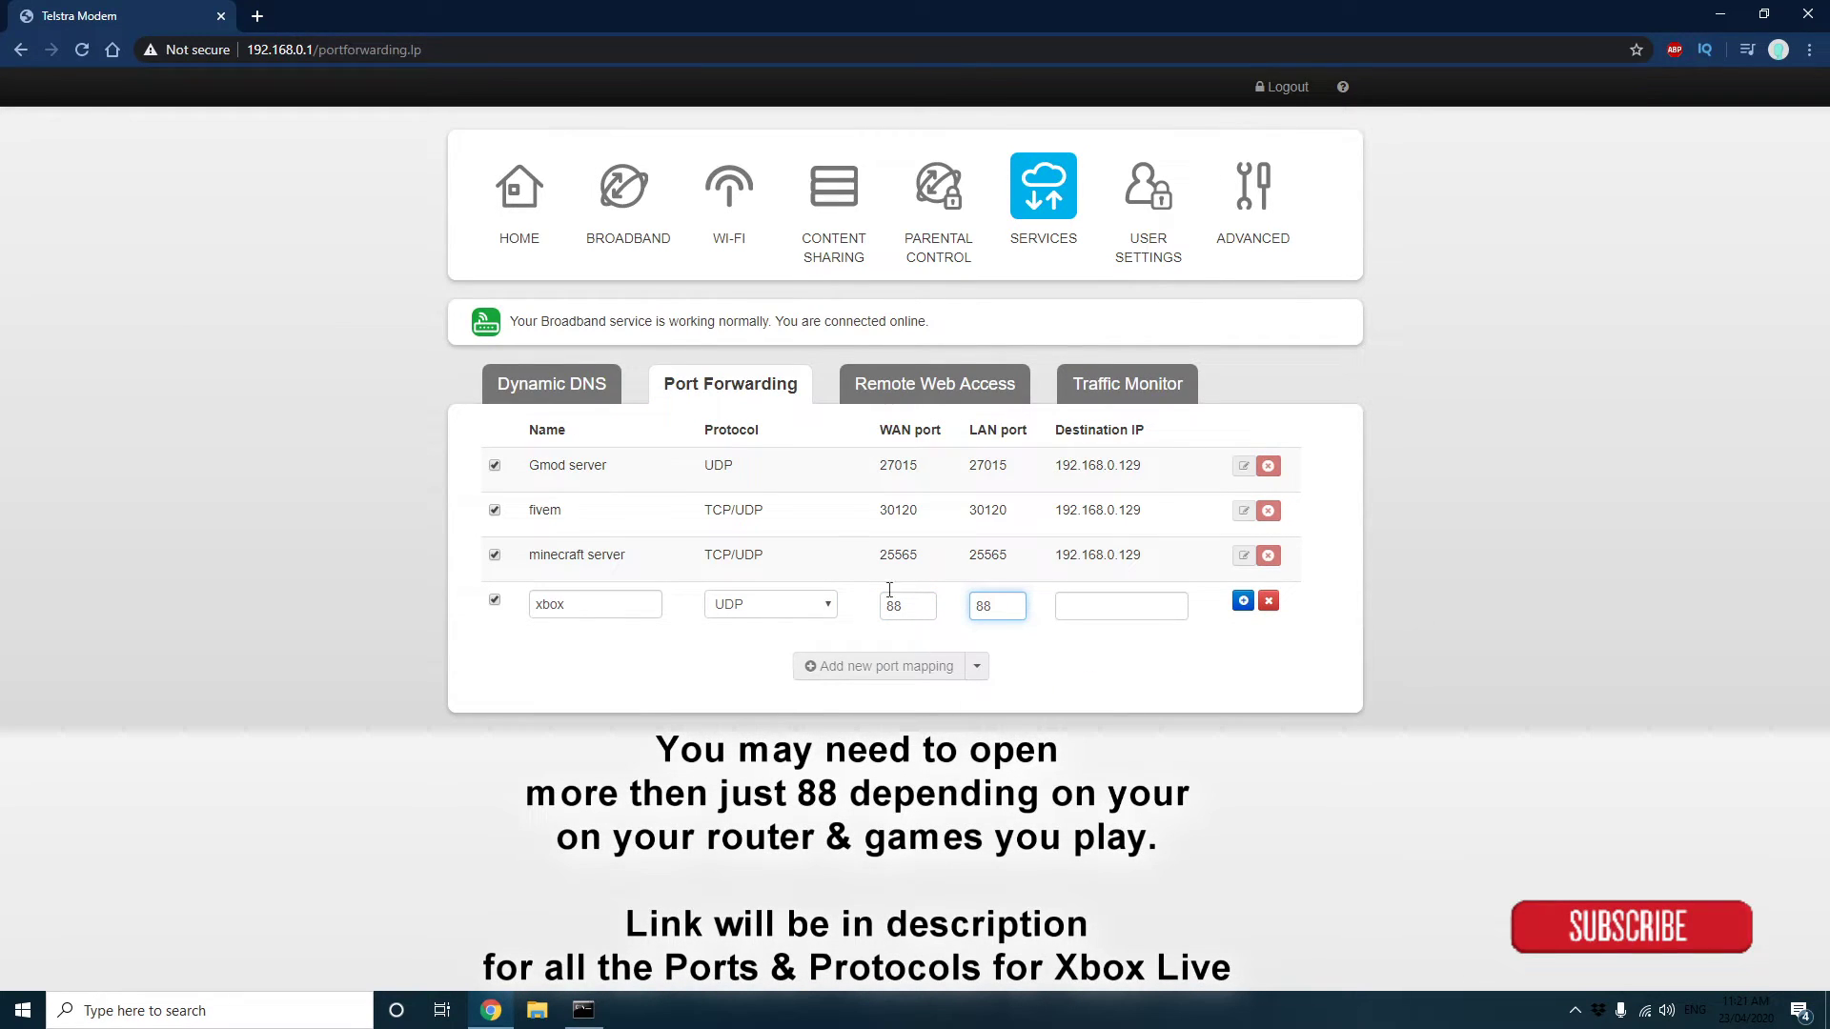
Step: Paste 192.168.0.163 as the destination IP and save the xbox rule
left_click(1110, 604)
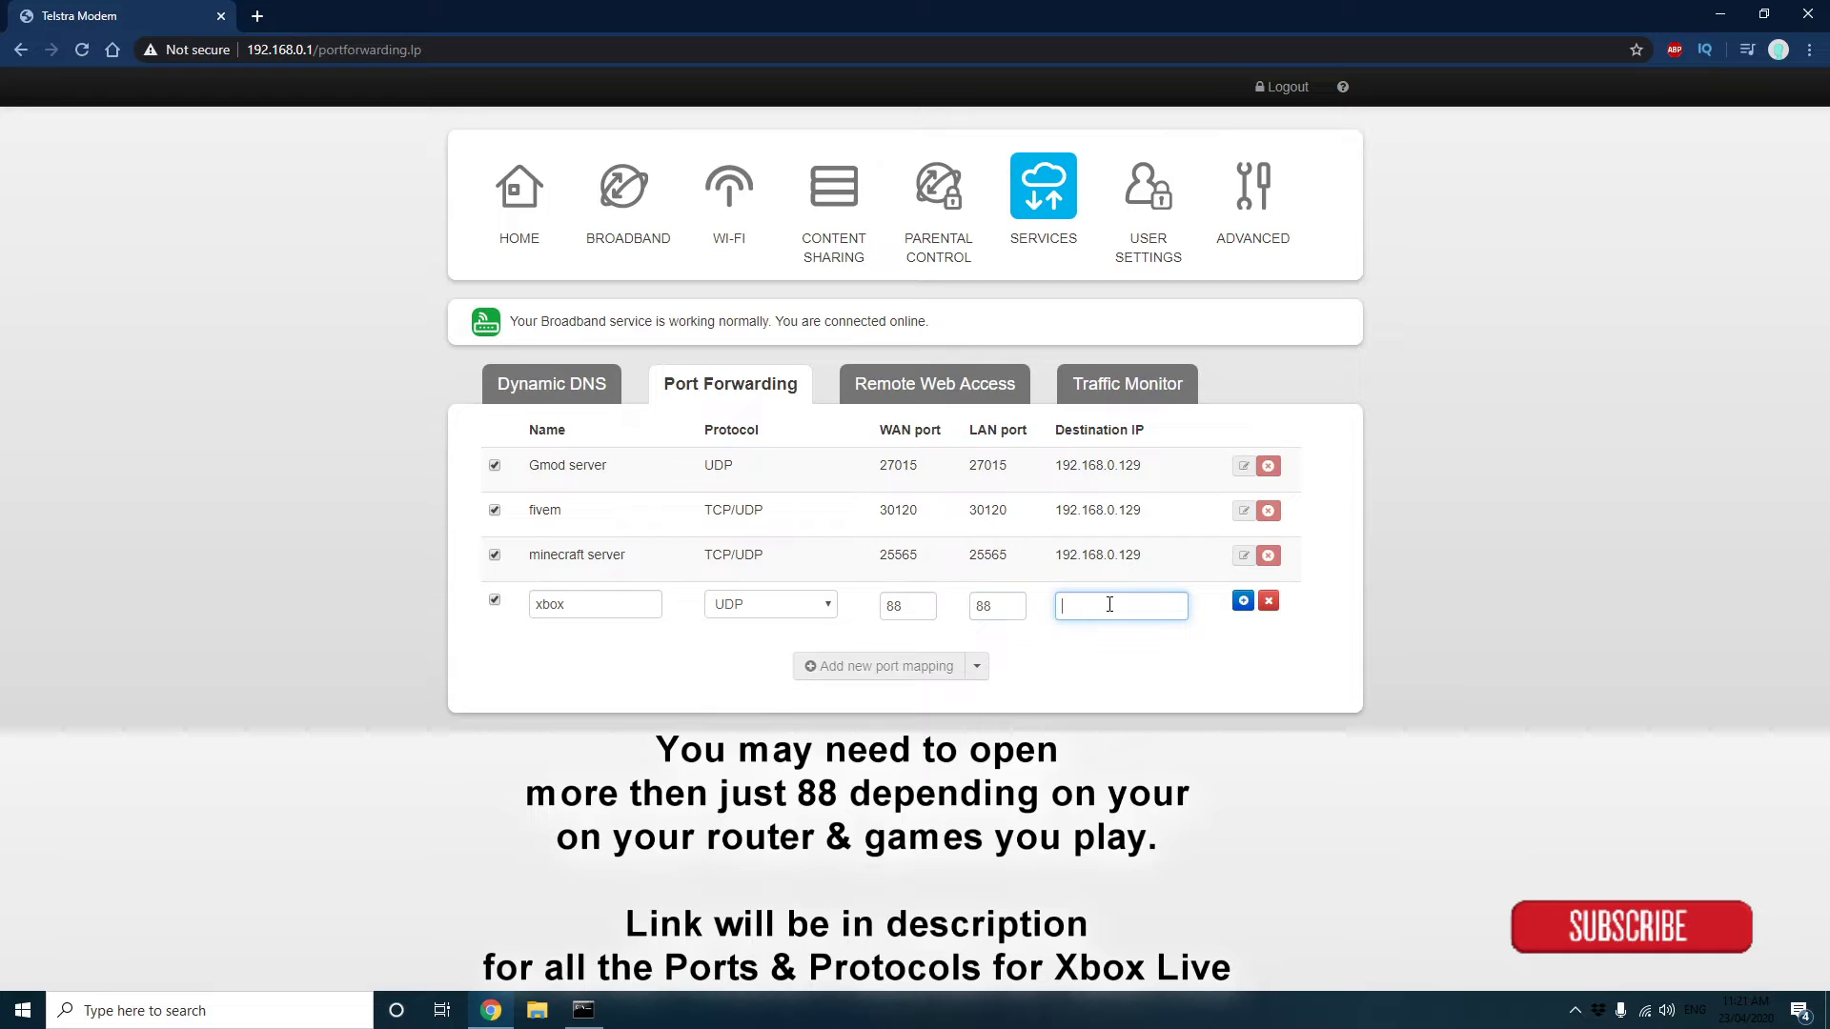
left_click_drag(1054, 430, 1145, 426)
left_click(1116, 486)
left_click(1090, 605)
type("192.168.0.163")
left_click(1159, 608)
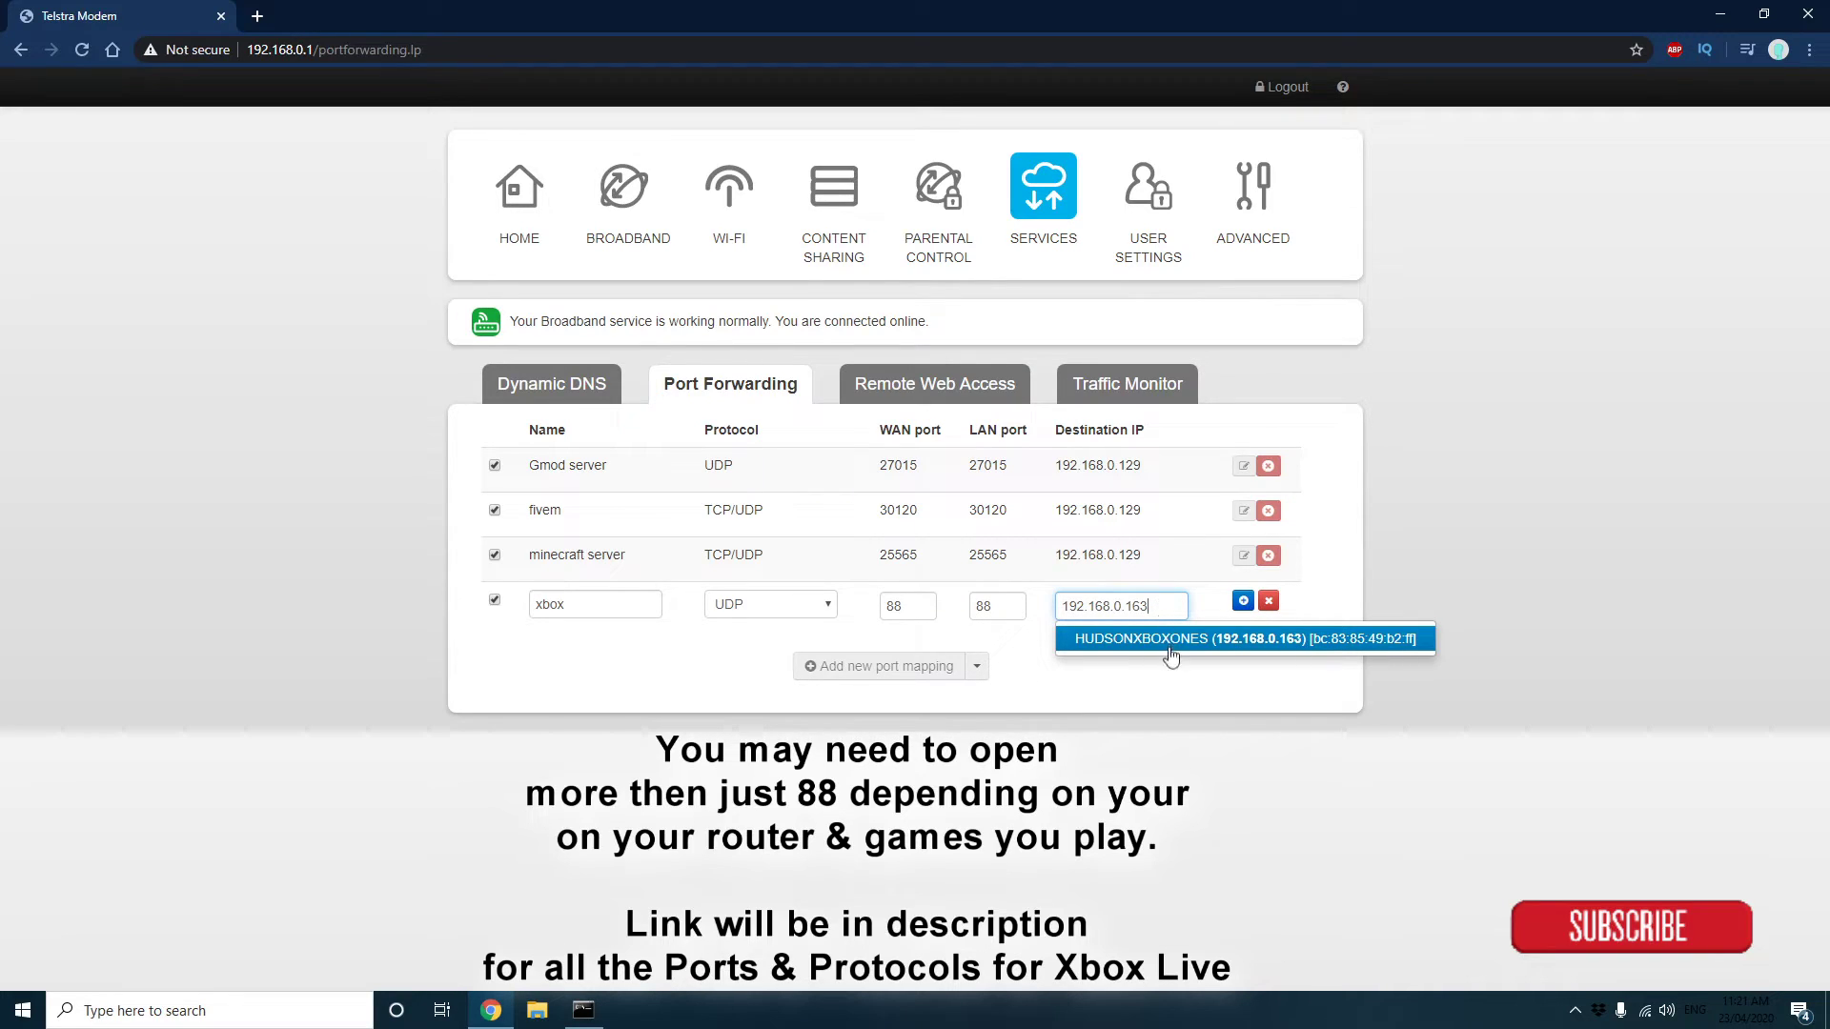
left_click(1117, 648)
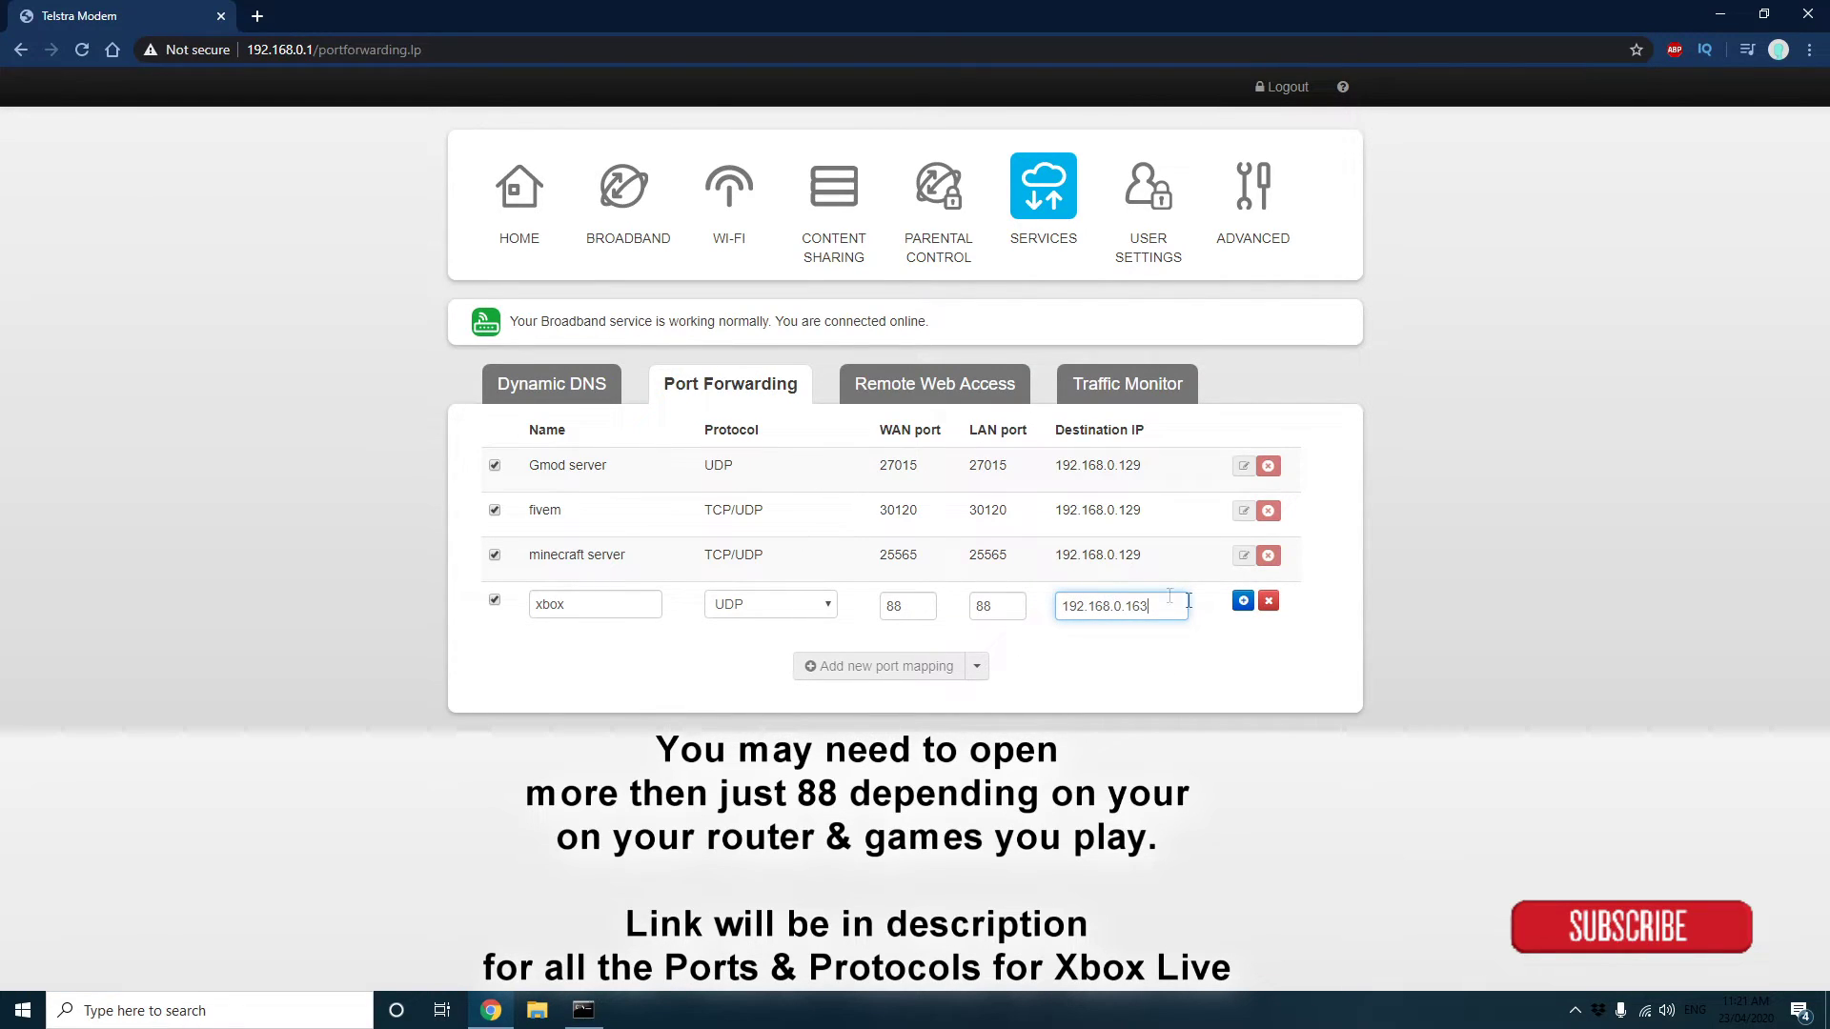
left_click(1243, 600)
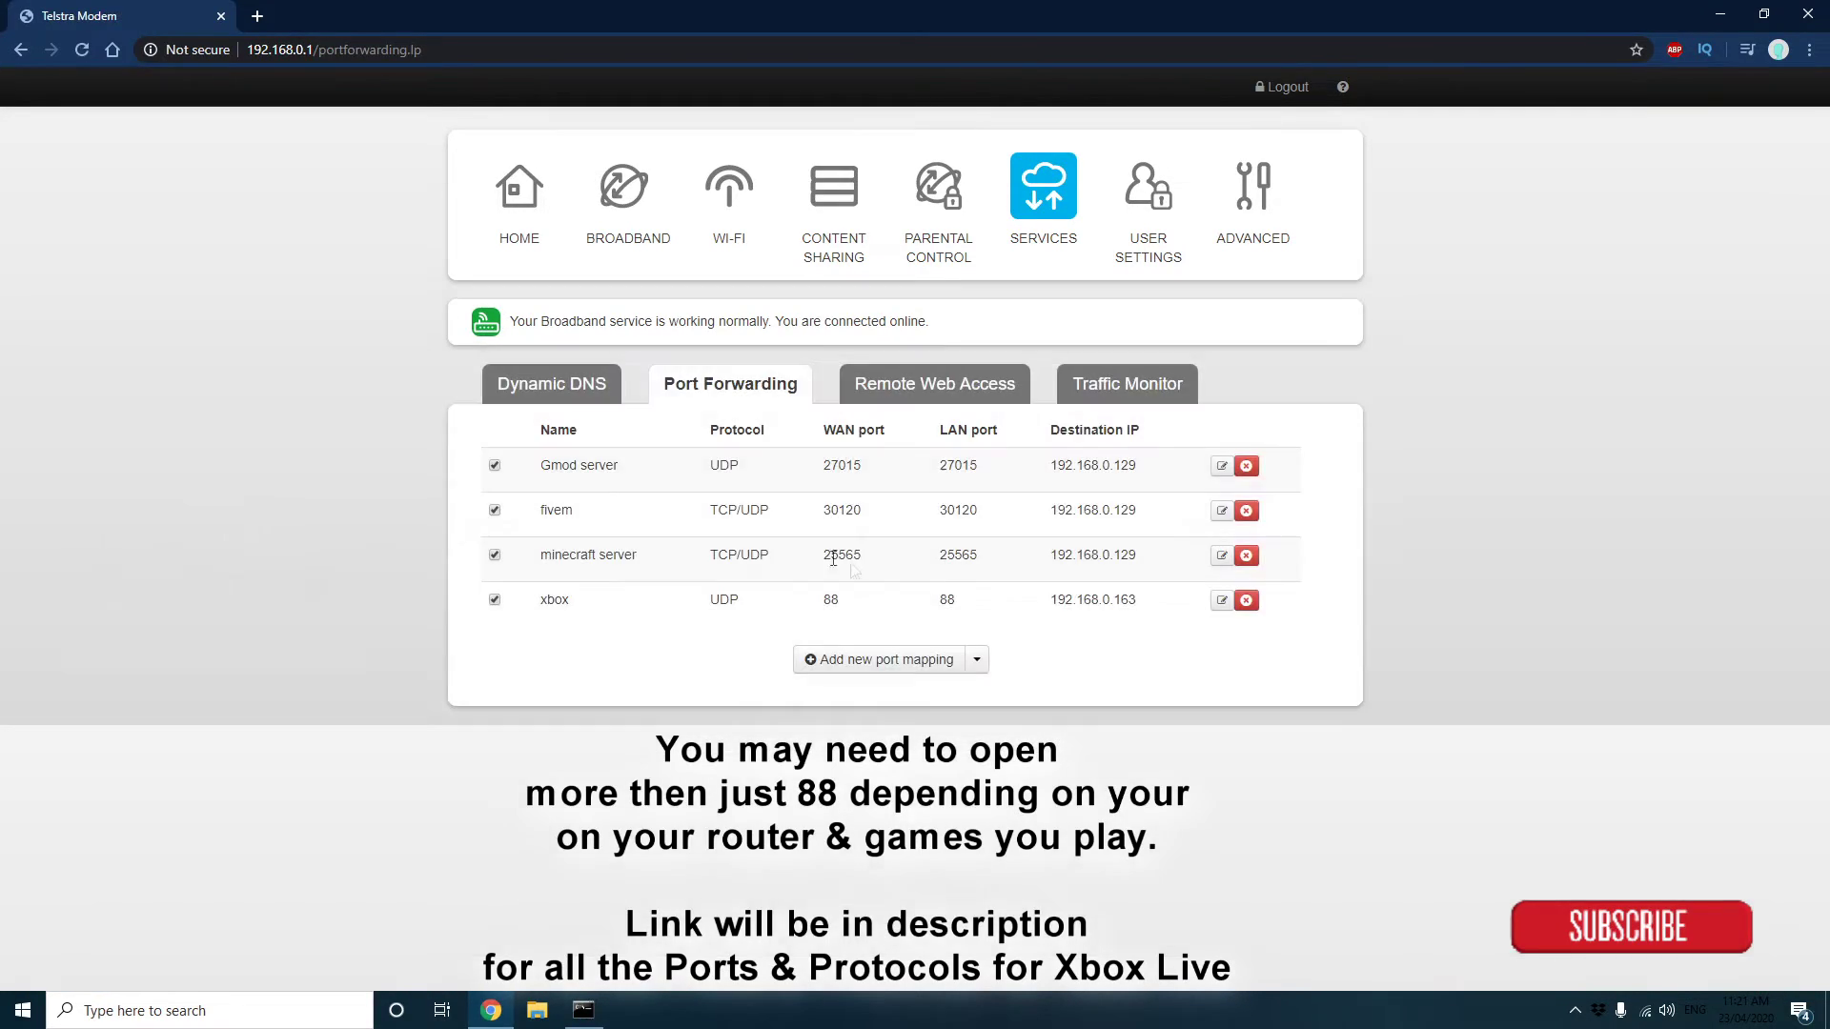